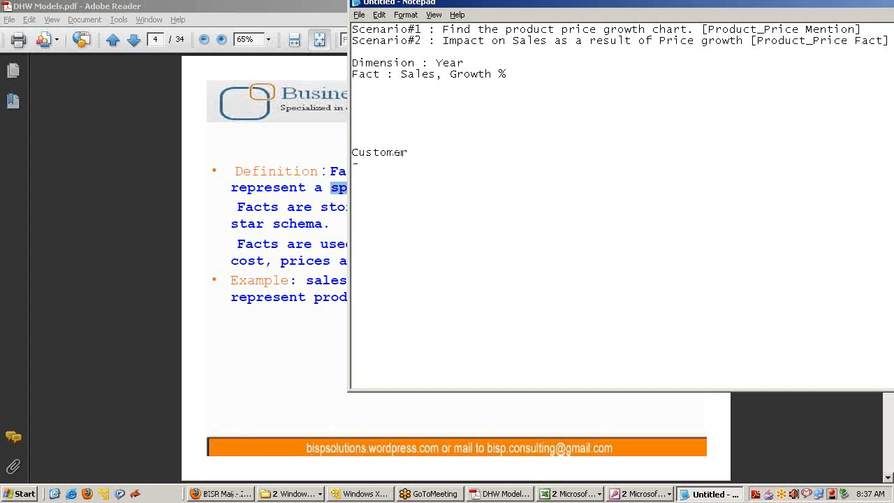
Add the lines '-Customer Correspondense', '-Customer Hist' and '-Customer Personal Info' under Customer
text(Customer A)
key(BackSpace)
text(Correspoe)
key(BackSpace)
text(n)
key(BackSpace)
key(BackSpace)
text(dense -)
text(Custome)
text(r Hist -C)
text(ustome)
text(r )
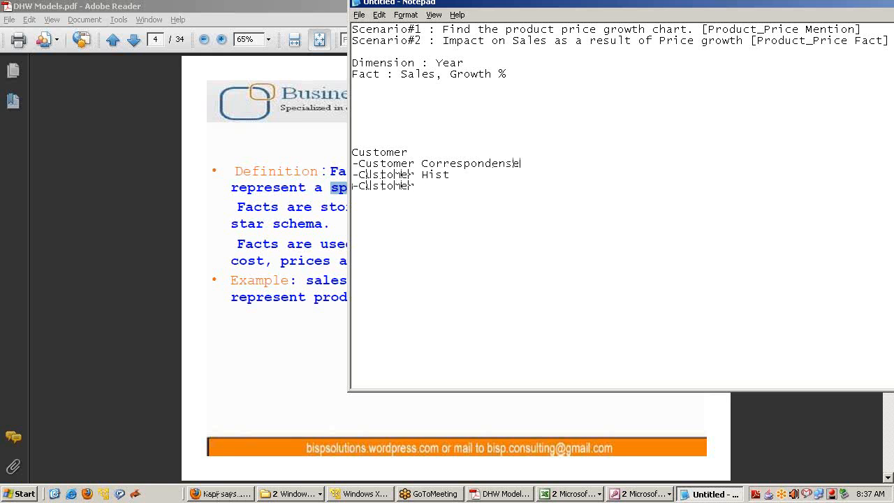
text(Perform)
key(BackSpace)
key(BackSpace)
text(sonal Info)
Retitle the heading 'Customer Transaction Model' and add the line 'Dimensio_Customer [OLAP Model]'
text(Transaction Modelomt)
key(BackSpace)
key(BackSpace)
key(BackSpace)
text(tomer)
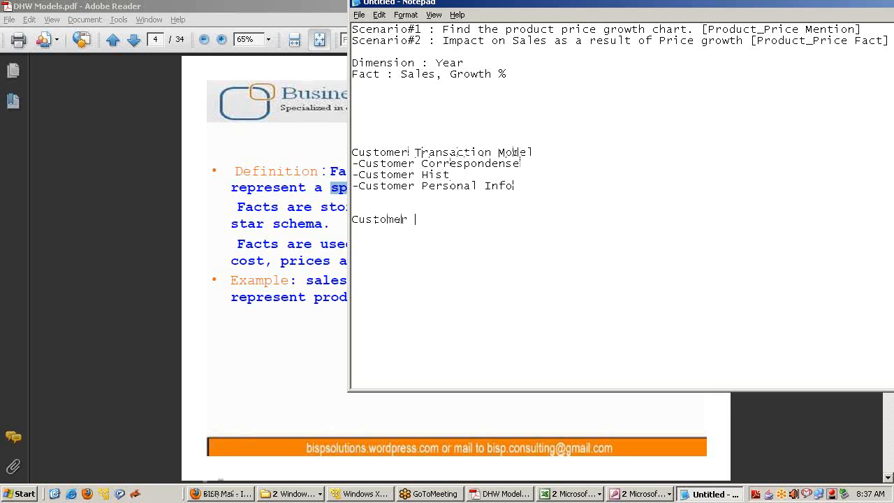
key(Home)
text(Dimensio)
key(End)
text([OL)
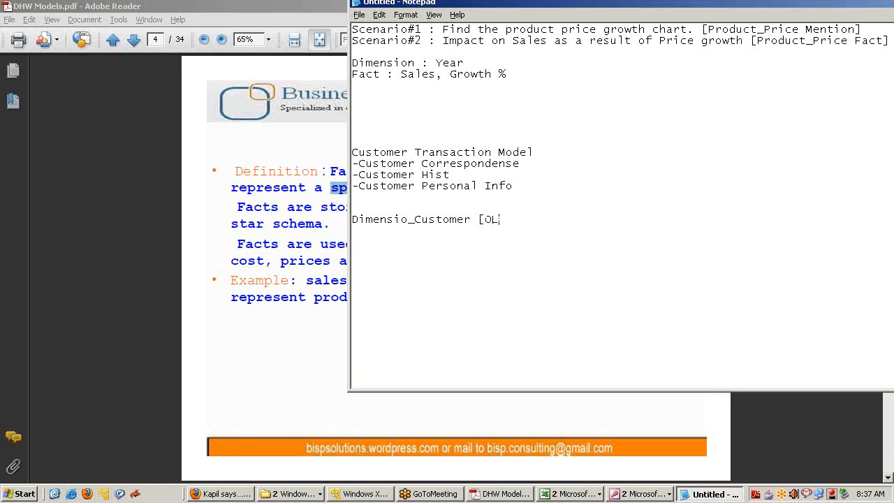
text(AP Model]])
Review the three customer sub-item lines, then bring the DHW Models PDF to the front
drag(515, 186, 351, 165)
click(464, 240)
scroll(451, 229, up, 1)
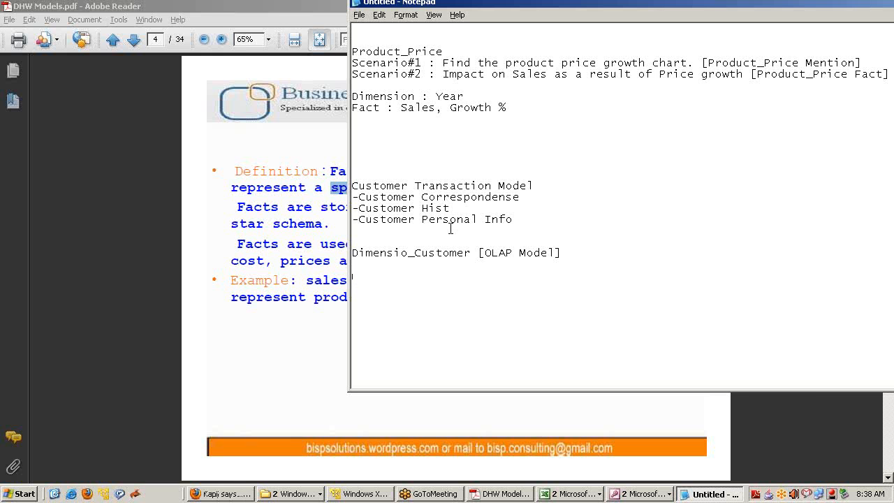
click(304, 196)
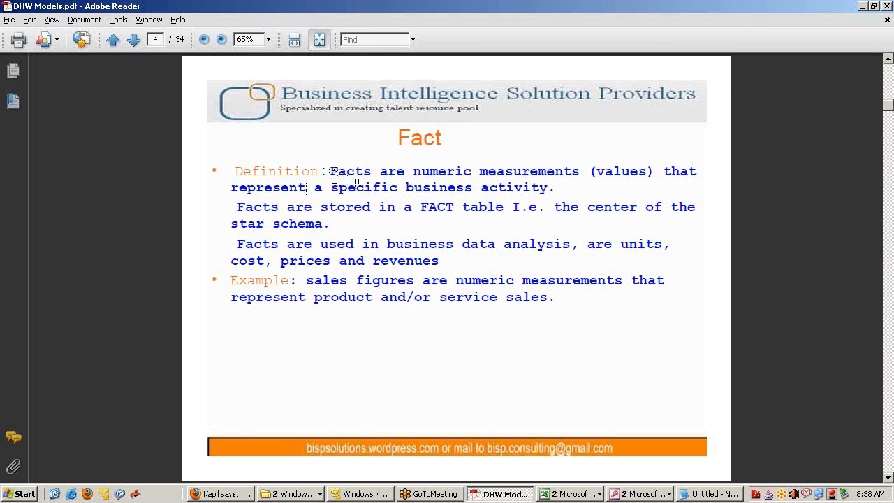
Switch to the Access Relationships window showing Fact_SALES and Fact_COSTS with their dimensions
key(alt+Tab)
key(alt+Tab)
key(alt+Tab)
key(alt+Tab)
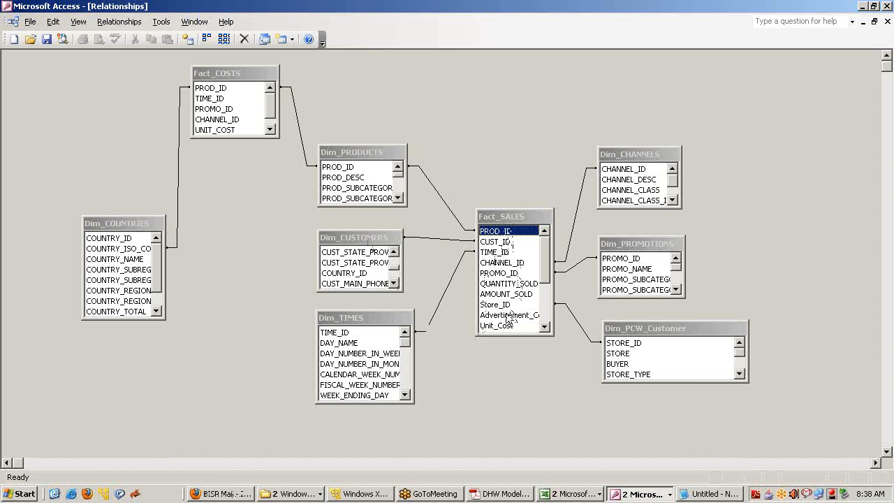
Heighten and widen Fact_SALES, and move Dim_PROMOTIONS, Dim_PCW_Customer and Dim_CHANNELS further right
click(221, 82)
click(491, 228)
drag(515, 350, 516, 370)
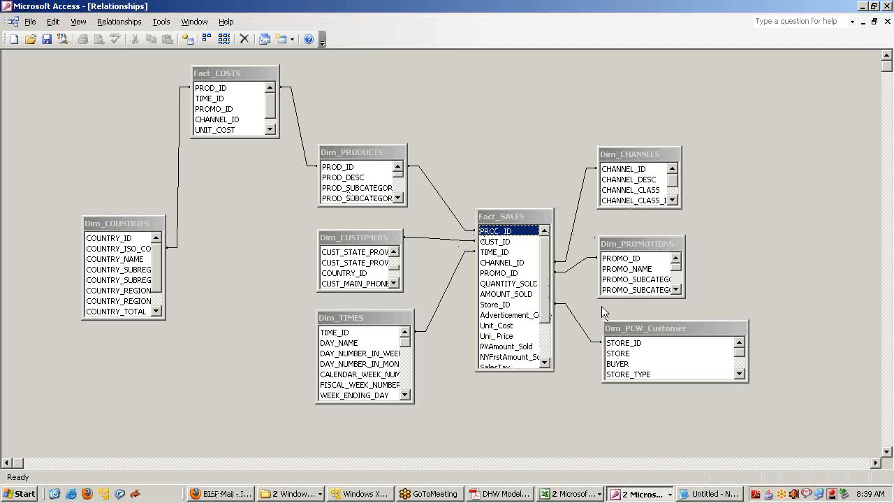
drag(623, 244, 682, 250)
drag(654, 328, 725, 331)
drag(637, 154, 694, 157)
drag(556, 252, 592, 253)
Point out the PROD_ID and CUST_ID keys and the Fact_SALES measures like Unit_Cost and RoadTax
click(539, 241)
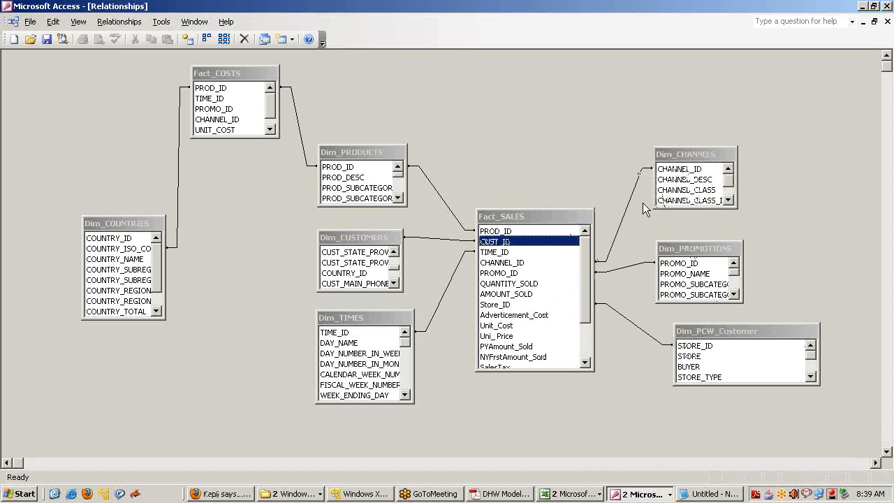
click(520, 231)
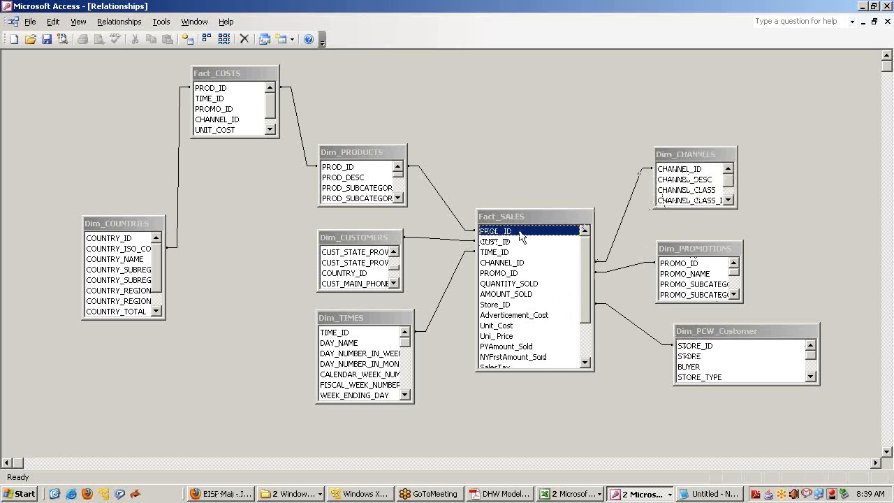
click(341, 167)
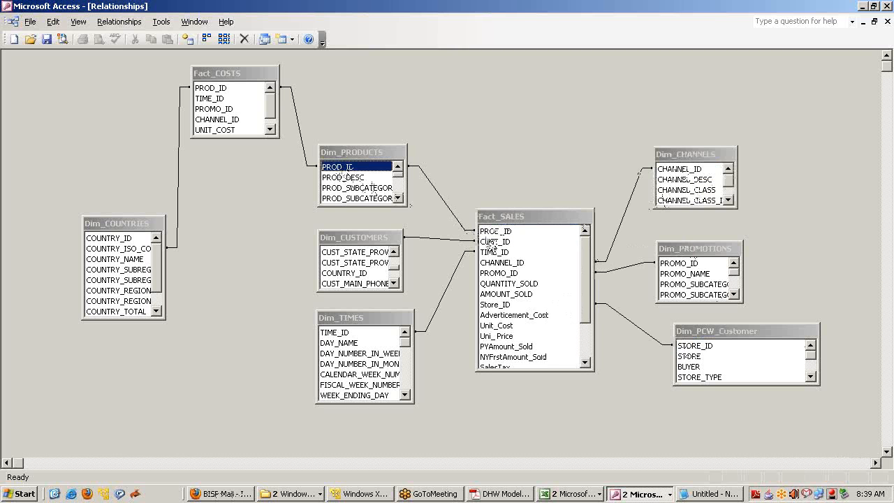
click(492, 242)
click(361, 241)
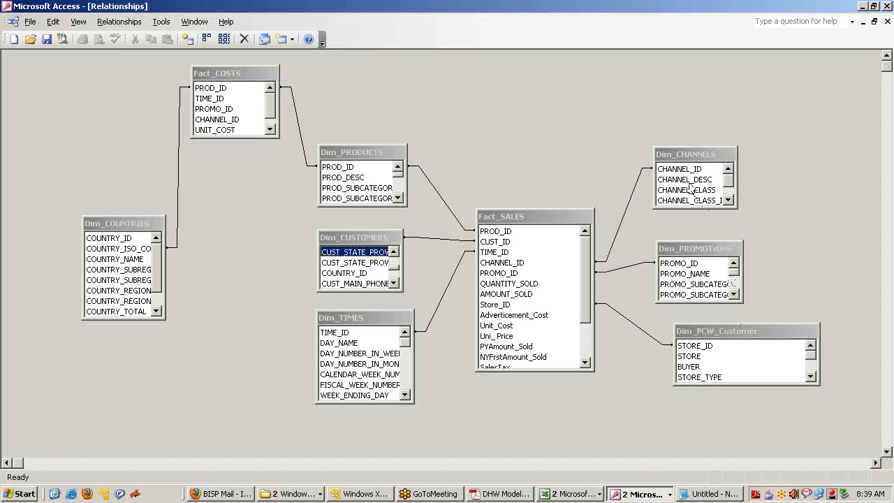
click(586, 340)
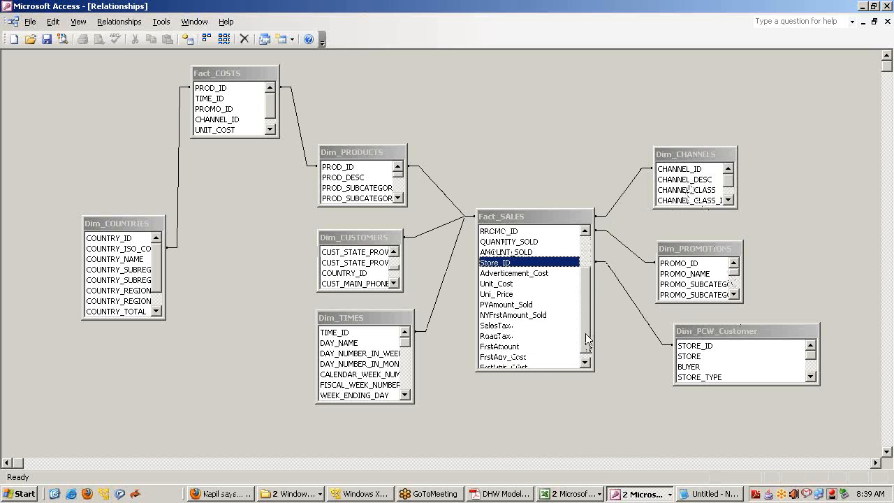
drag(586, 333, 586, 338)
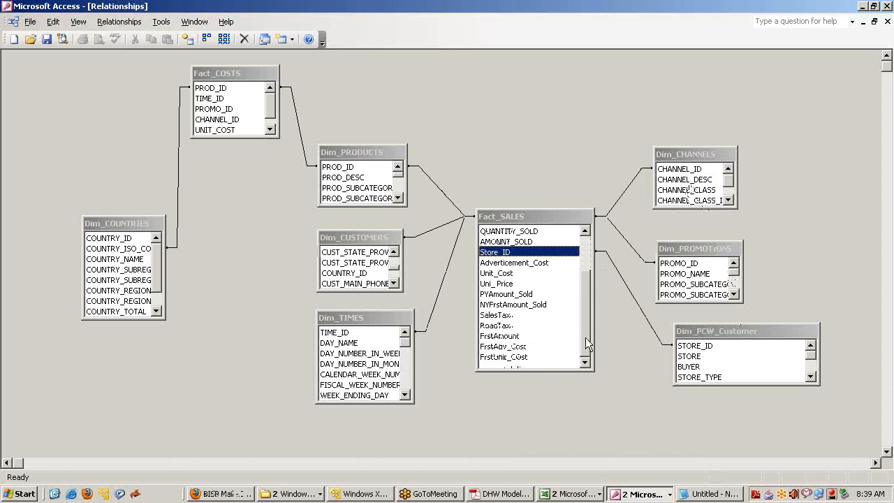
click(521, 264)
click(519, 273)
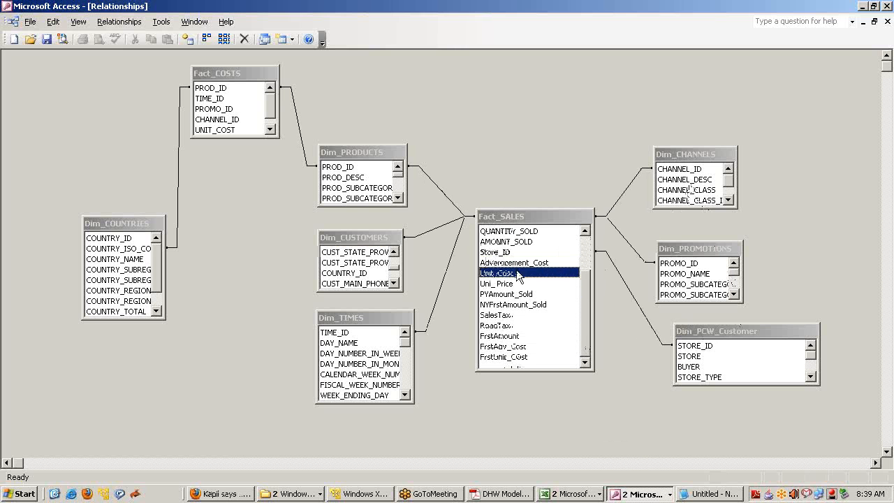
click(515, 304)
click(507, 325)
drag(580, 325, 575, 305)
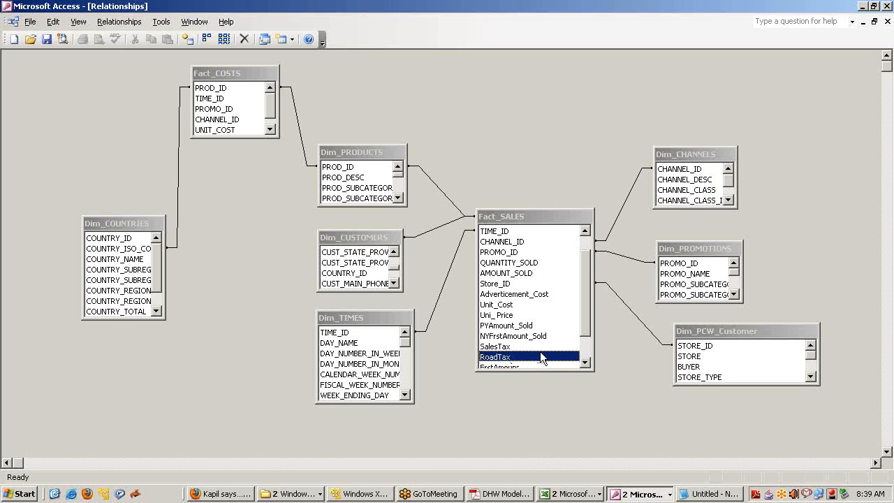
Stretch Fact_SALES to show every field down to FrstUnit_Cost and move it up-left
drag(533, 370, 533, 426)
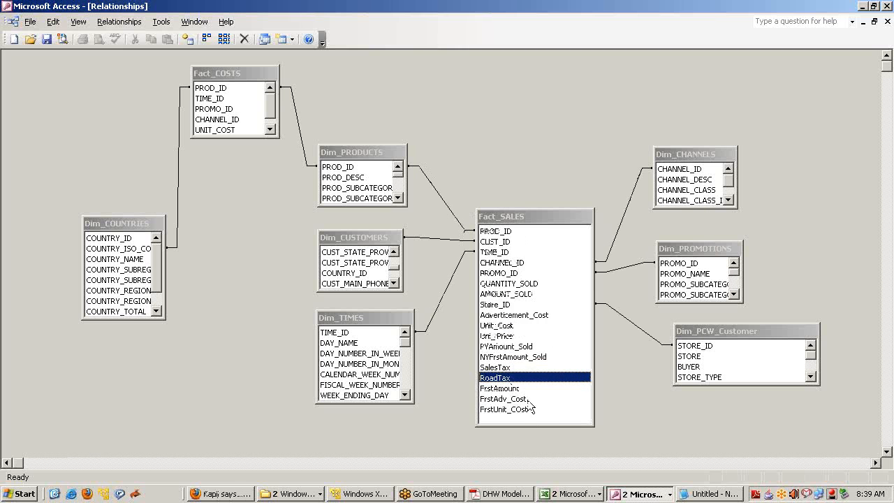
drag(517, 205, 509, 146)
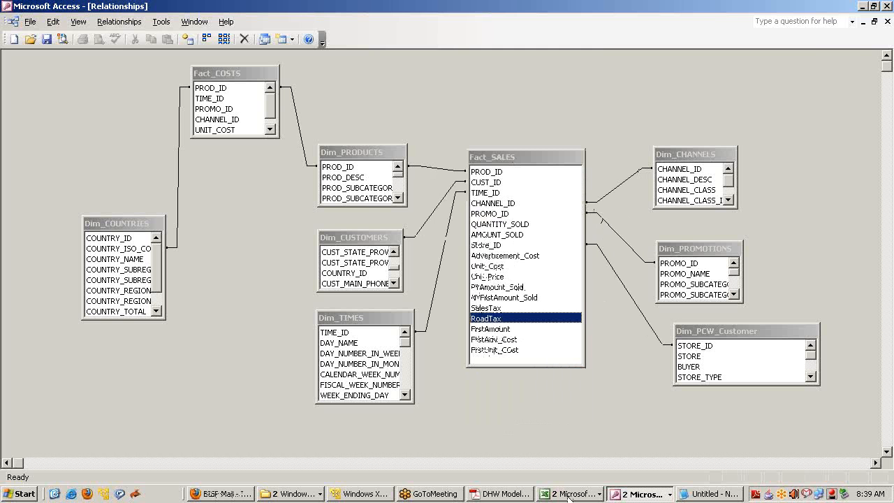
click(569, 494)
Open Sales Analysis Sheet.xls and step through the Requirement sheets 1.1 to 1.5, ending on Channel Projected/Actual Sales
click(574, 464)
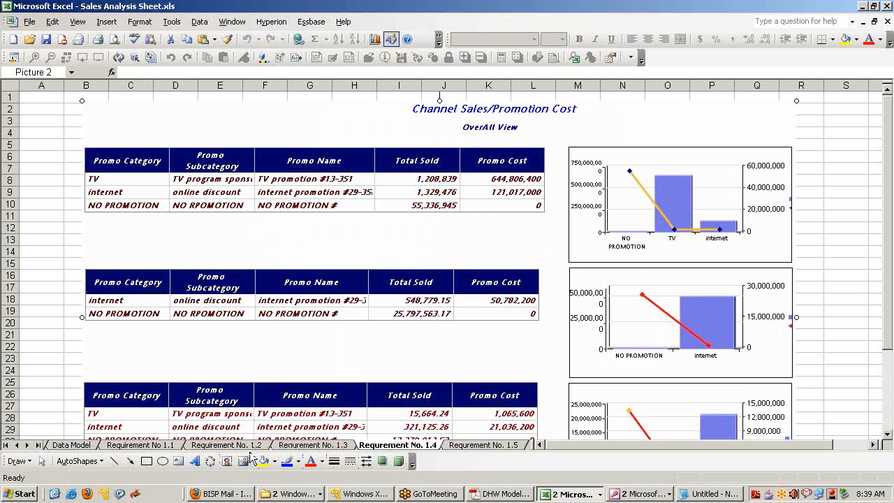
click(168, 444)
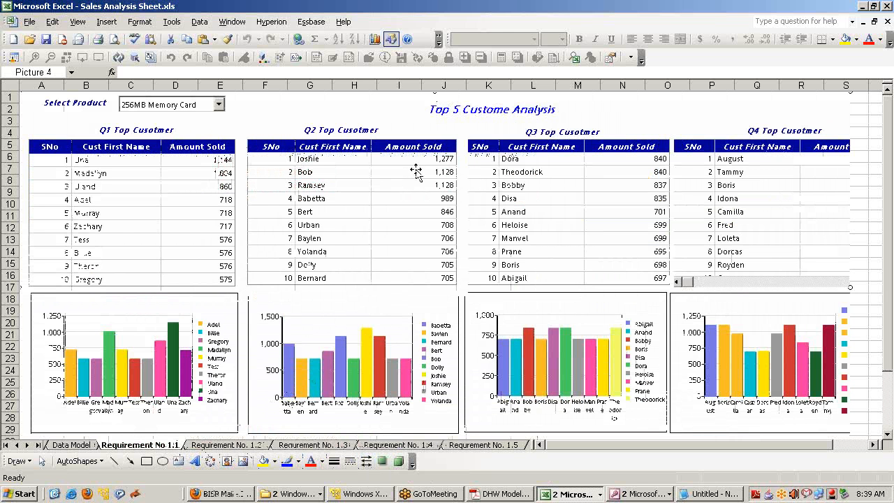
click(238, 445)
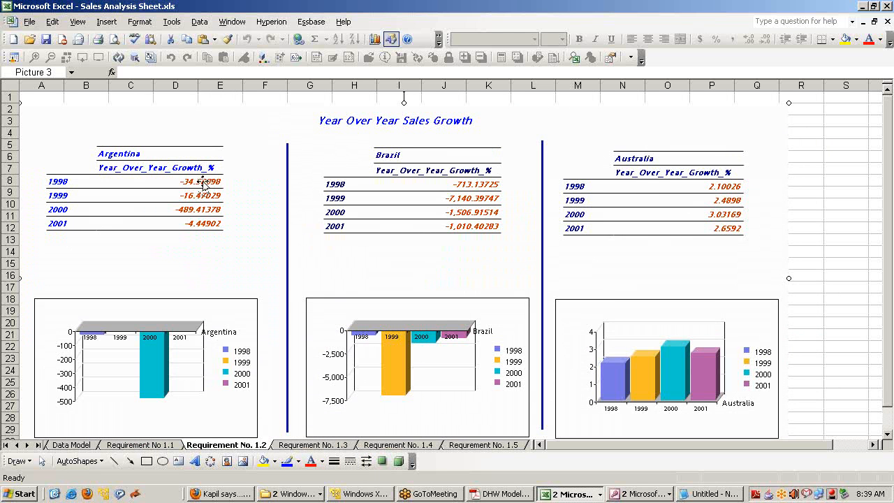
click(307, 447)
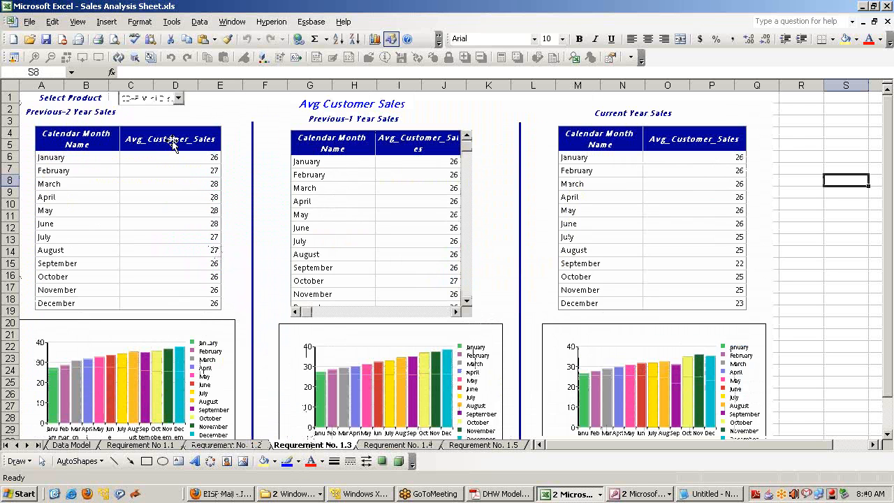
click(378, 447)
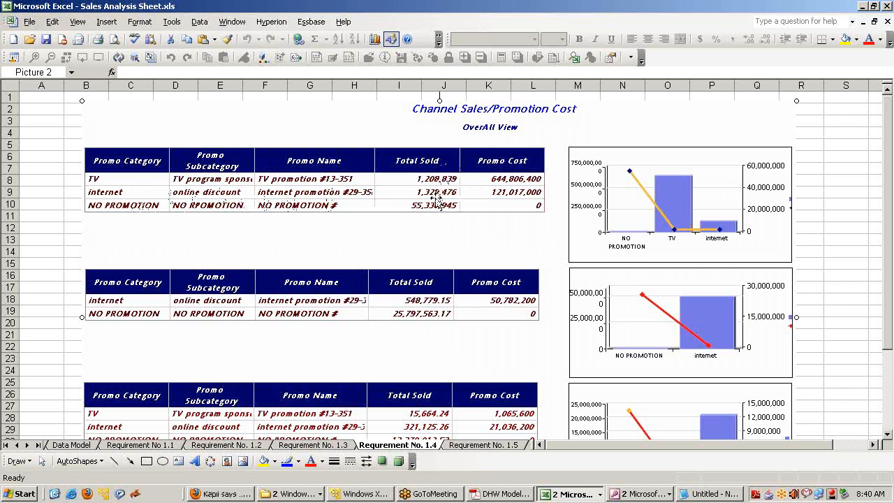
click(481, 445)
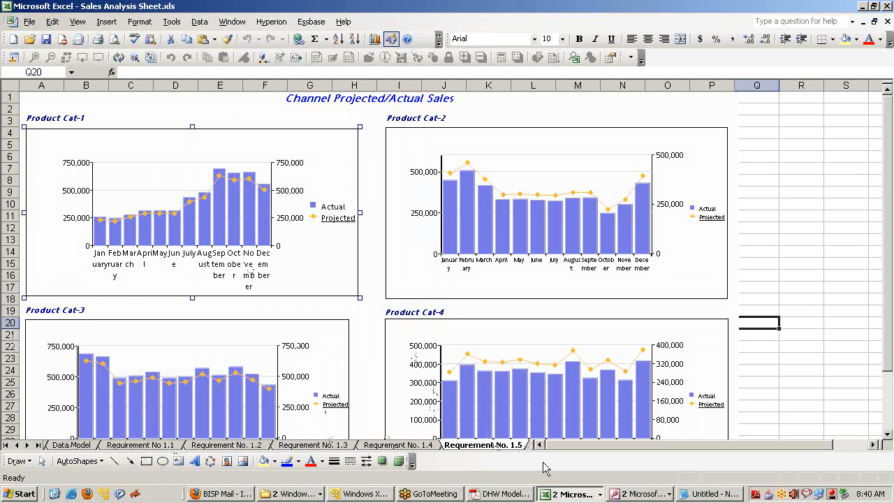
Open Reporting Requirements.xls from the Class1 folder, then bring the DHW Models PDF forward
click(312, 494)
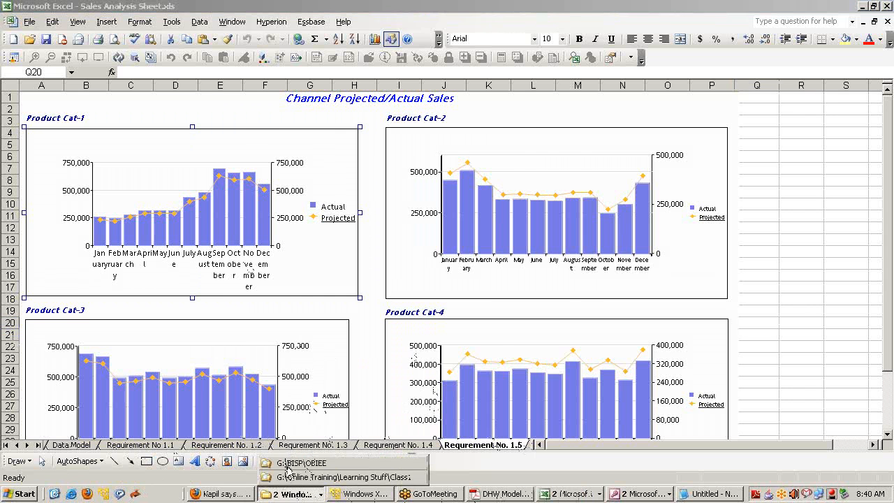
click(287, 473)
double_click(284, 275)
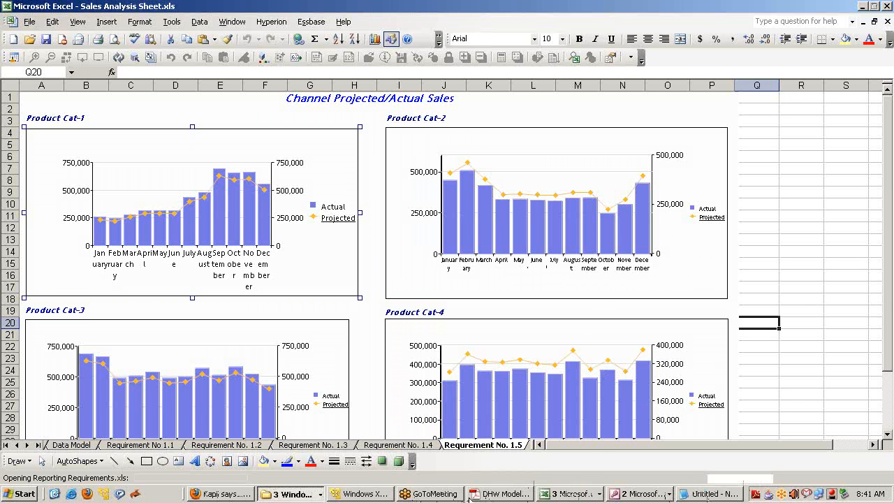
click(505, 492)
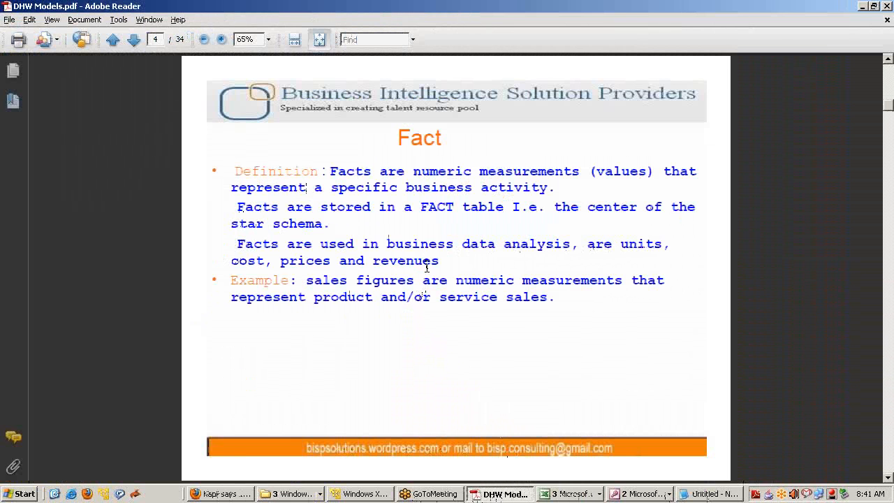
Highlight 'Central table' on the Fact Table slide, then switch to the Access Relationships window
key(alt+Tab)
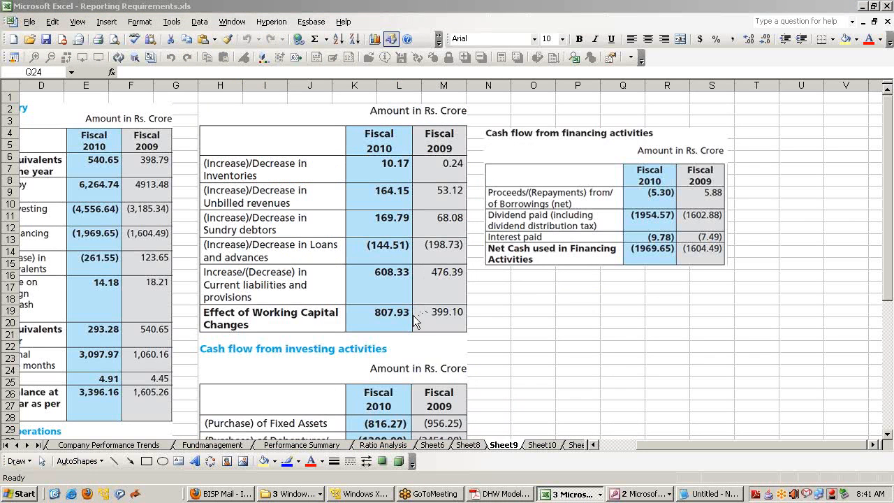
key(alt+Tab)
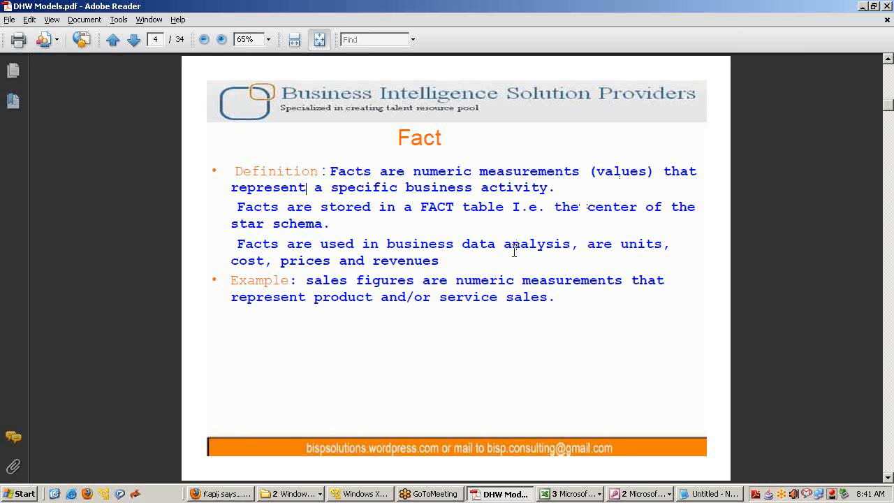
scroll(503, 272, down, 2)
scroll(501, 277, up, 1)
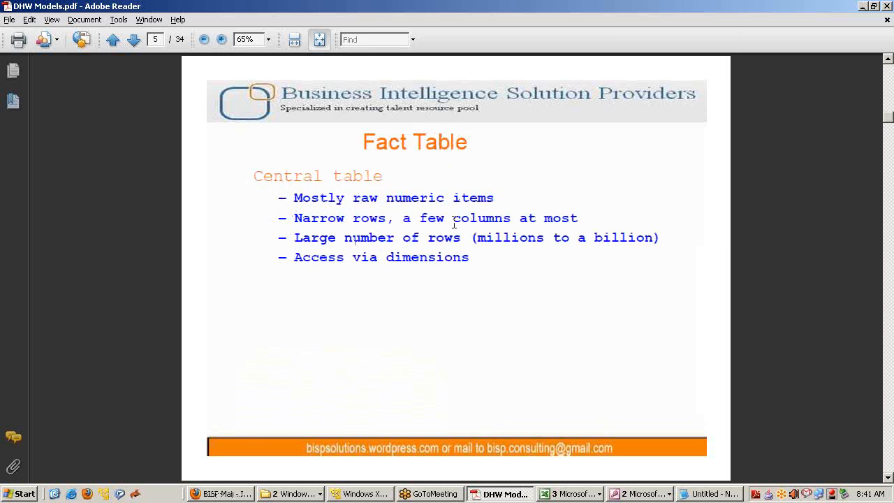
drag(254, 175, 386, 171)
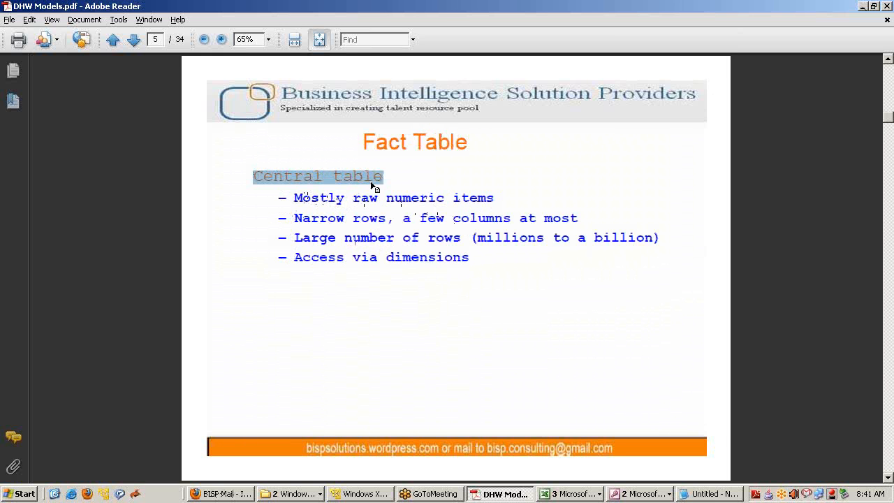
key(alt+Tab)
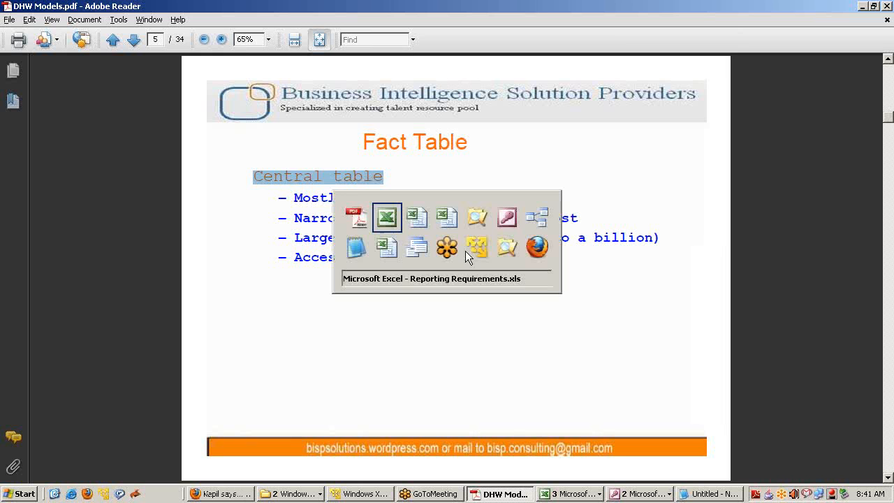
key(alt+Tab)
key(alt+Tab)
key(alt+Tab)
key(alt+Tab)
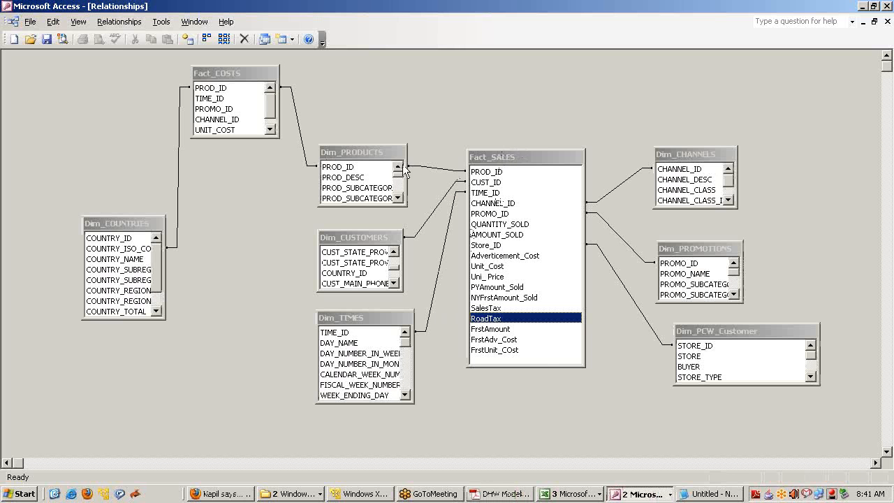
Select each dimension table around Fact_SALES in turn to walk through the star schema
click(381, 154)
click(342, 238)
click(346, 318)
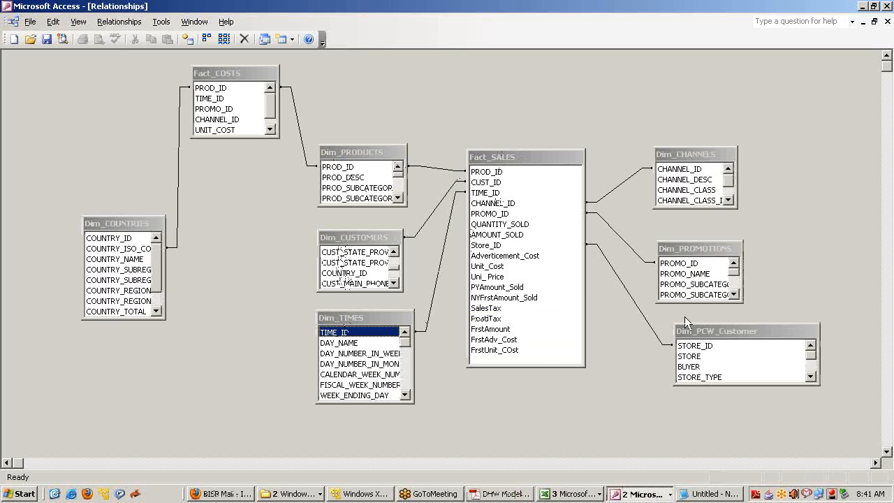
click(700, 332)
click(675, 258)
click(686, 160)
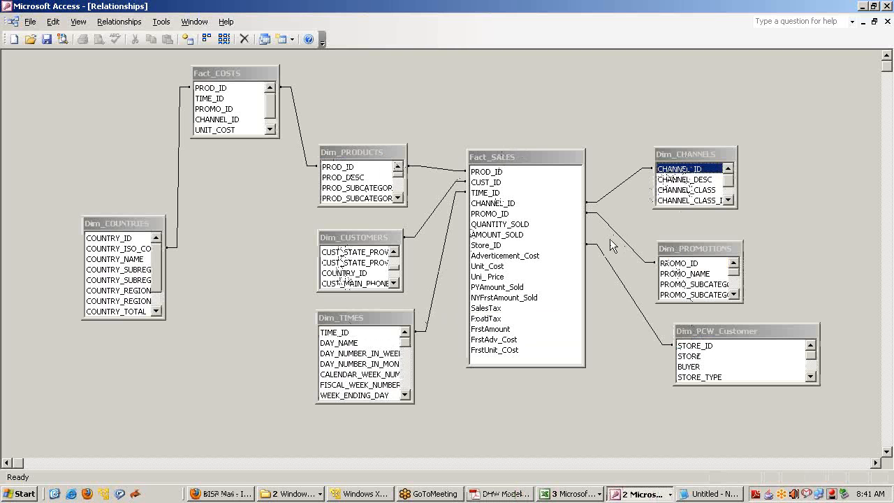
click(371, 154)
click(509, 160)
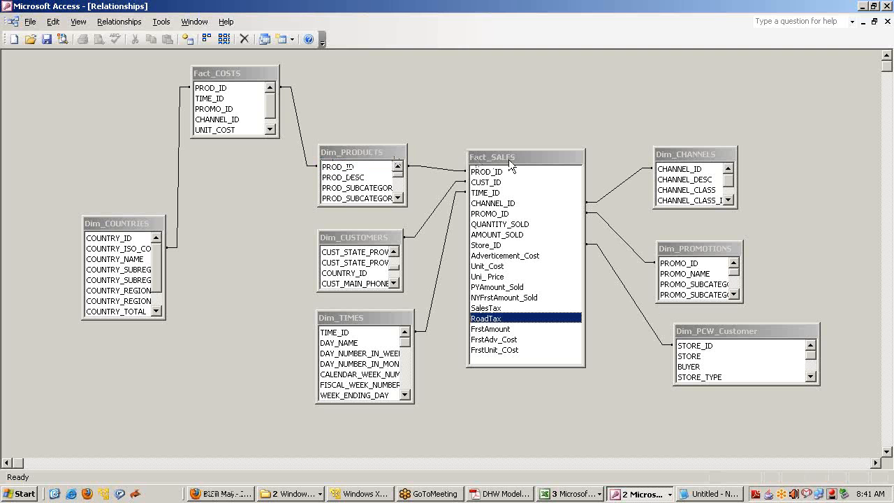
Move Dim_PRODUCTS up, enlarge it, and relate PROD_CATEGORY to QUANTITY_SOLD and AMOUNT_SOLD
drag(371, 154, 371, 117)
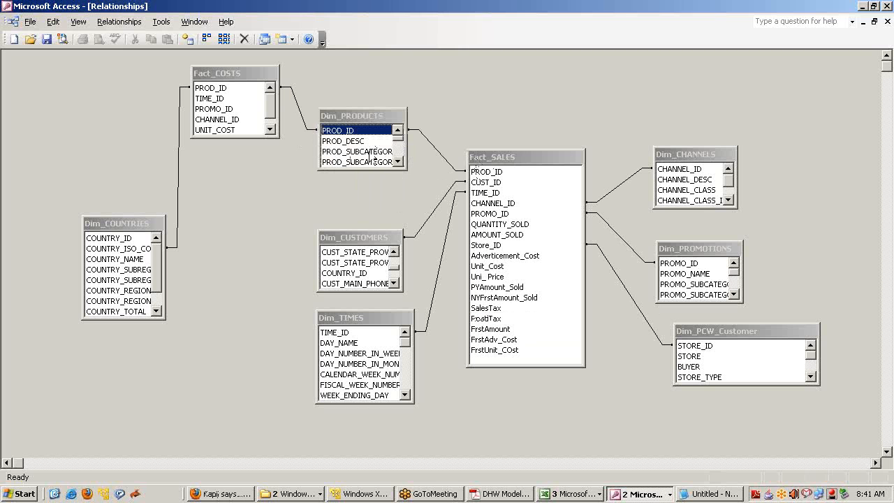
drag(369, 171, 369, 199)
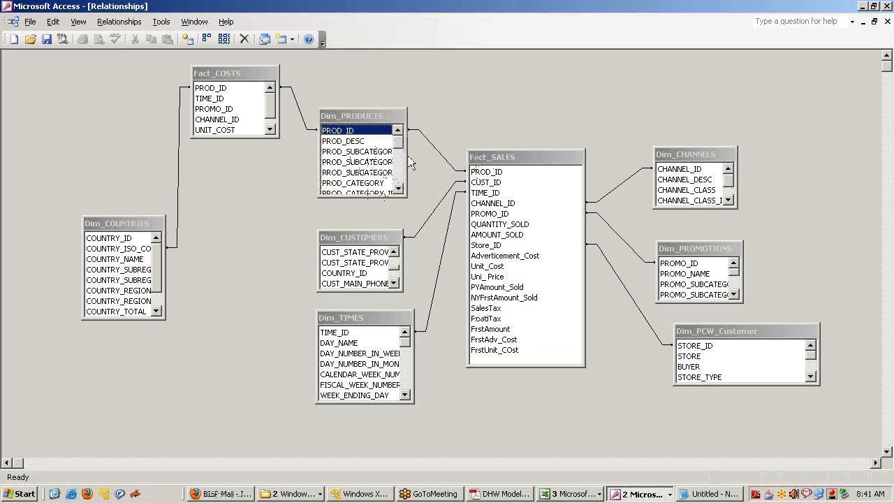
click(367, 183)
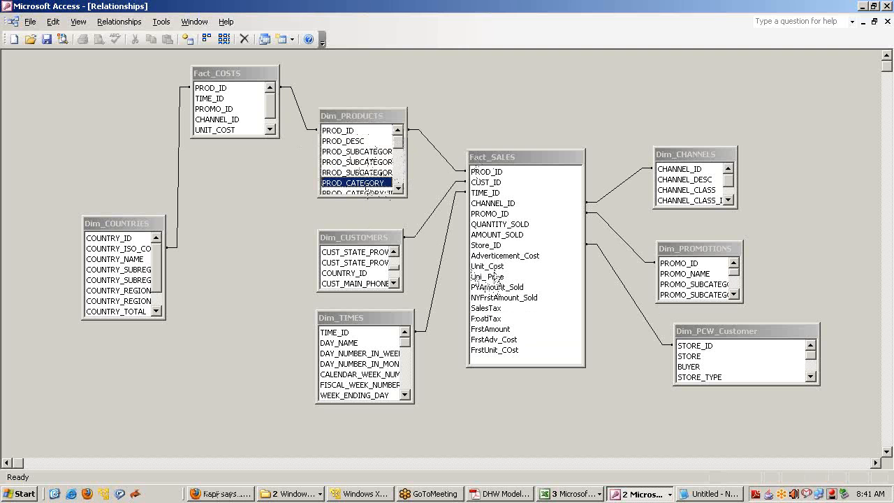
click(496, 225)
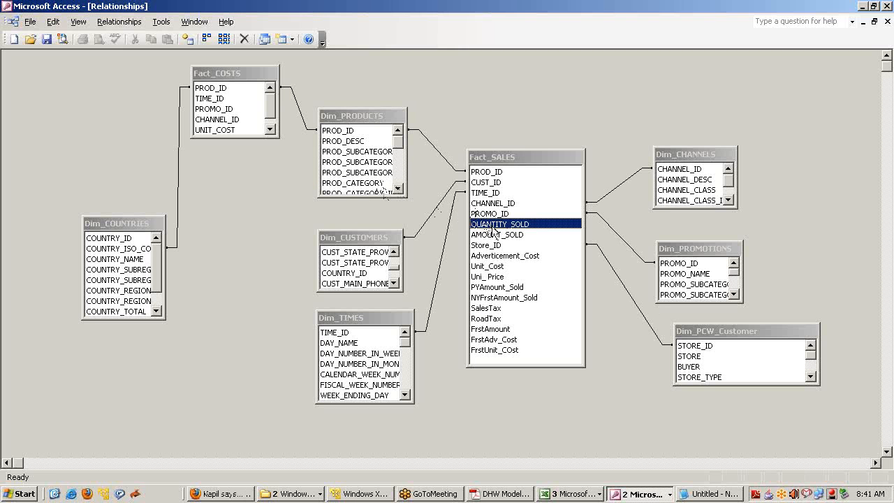
click(494, 235)
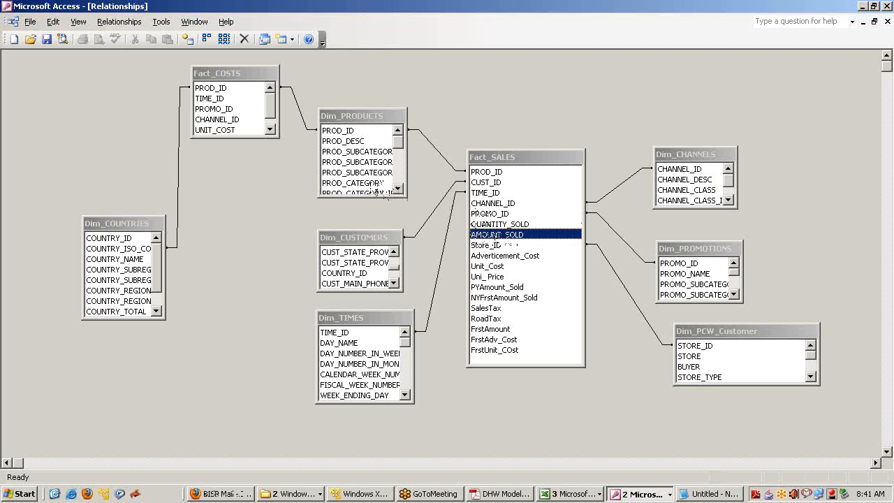
click(371, 184)
click(488, 236)
click(392, 185)
click(482, 238)
Relate the customer state fields to AMOUNT_SOLD, then move Dim_CUSTOMERS up-left and enlarge it
click(376, 250)
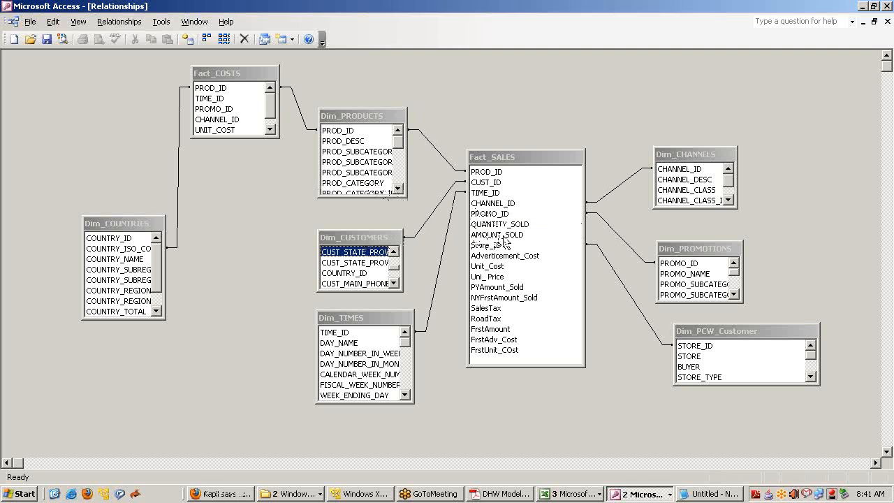
click(369, 262)
click(478, 235)
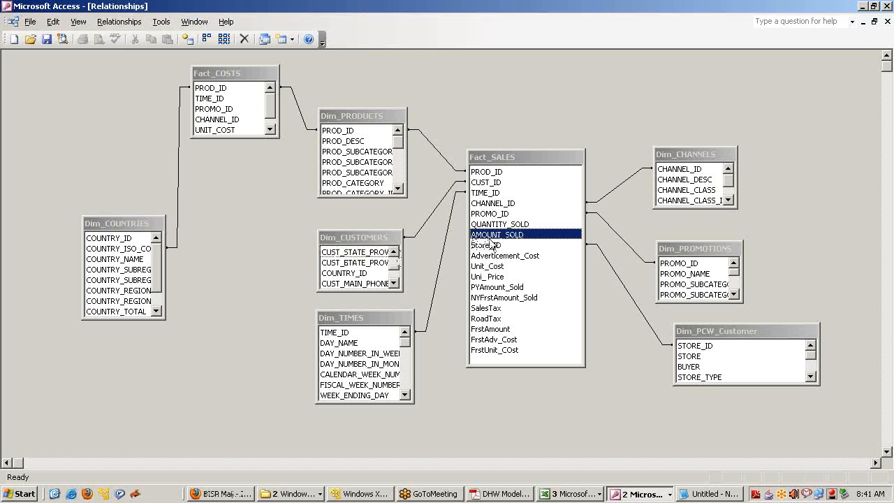
click(366, 264)
drag(363, 239, 347, 220)
drag(384, 263, 394, 296)
Shift Dim_TIMES slightly up-left and relate its DAY_NAME field to AMOUNT_SOLD
click(389, 316)
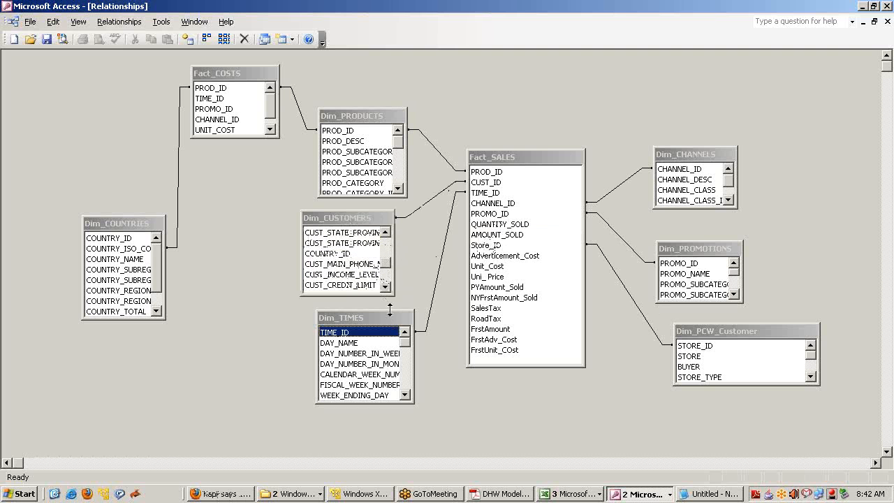
click(490, 228)
click(369, 319)
click(489, 236)
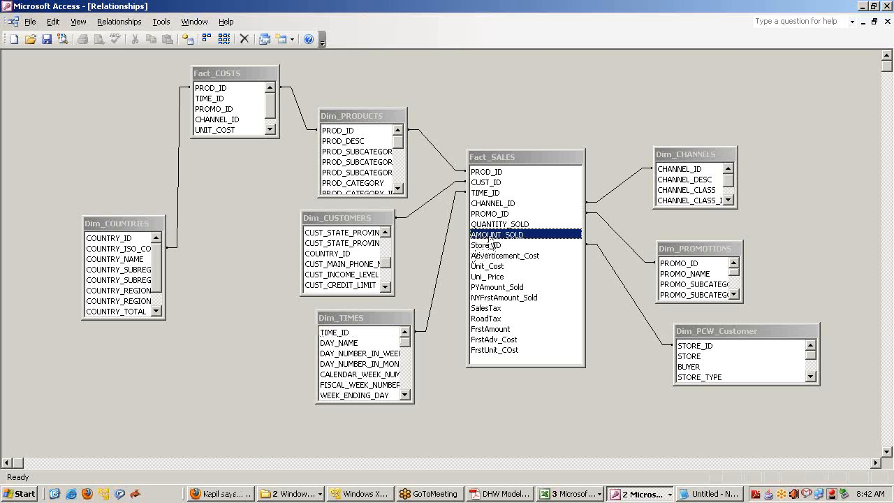
click(389, 319)
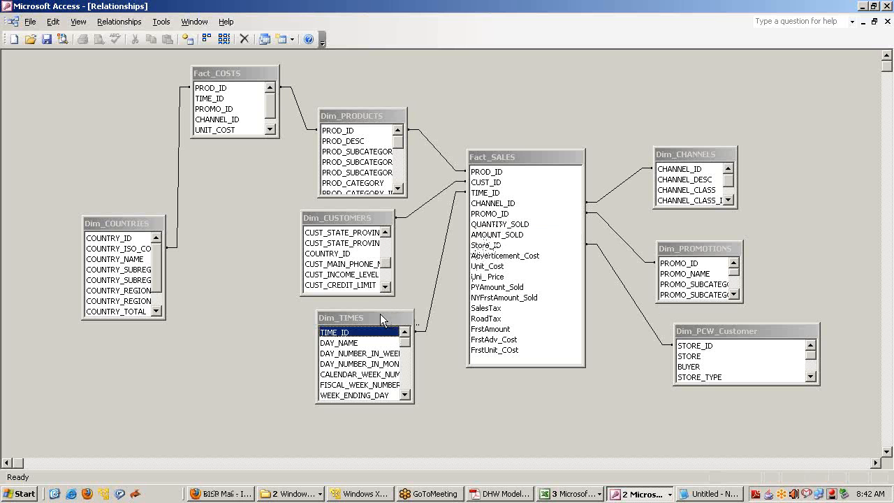
drag(390, 319, 376, 311)
click(347, 342)
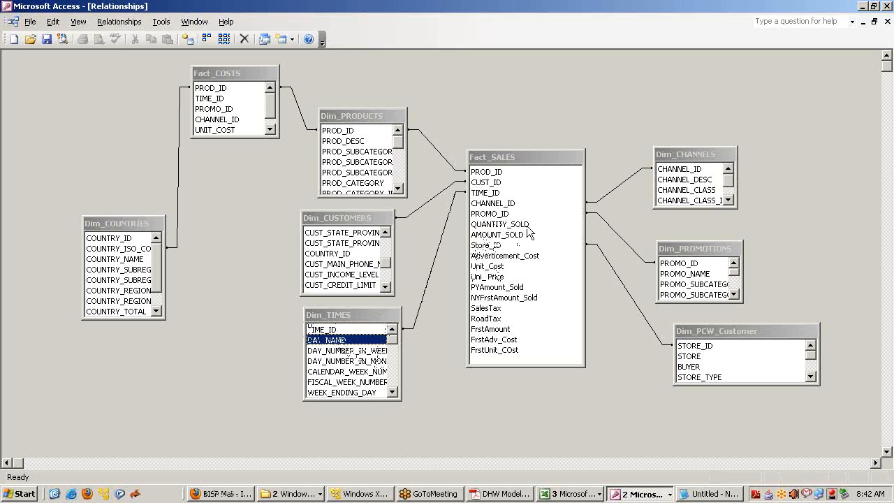
click(529, 160)
Move Dim_CHANNELS higher and enlarge it to show all six fields, including CHANNEL_CLASS
click(660, 167)
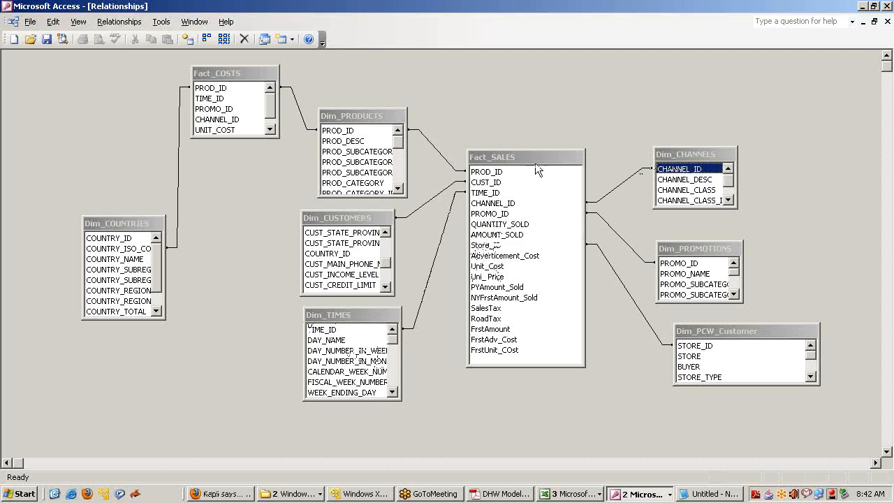
click(524, 158)
click(667, 159)
drag(692, 159, 687, 110)
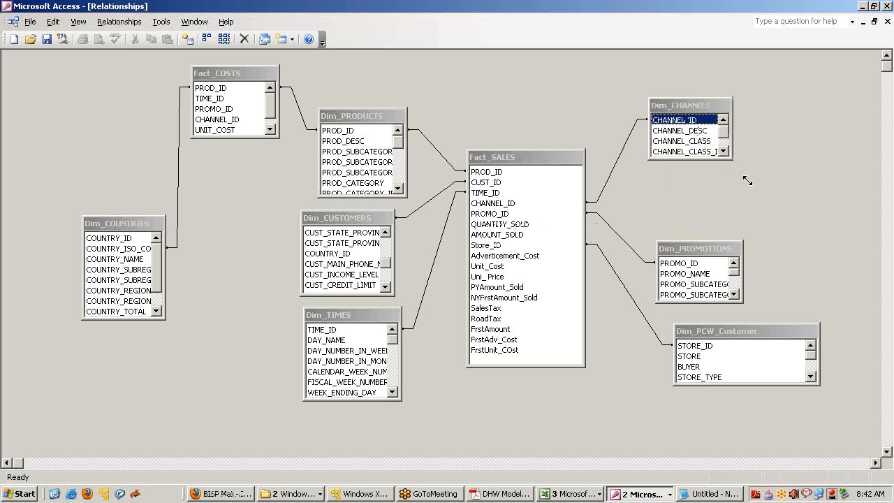
drag(731, 158, 766, 210)
click(696, 142)
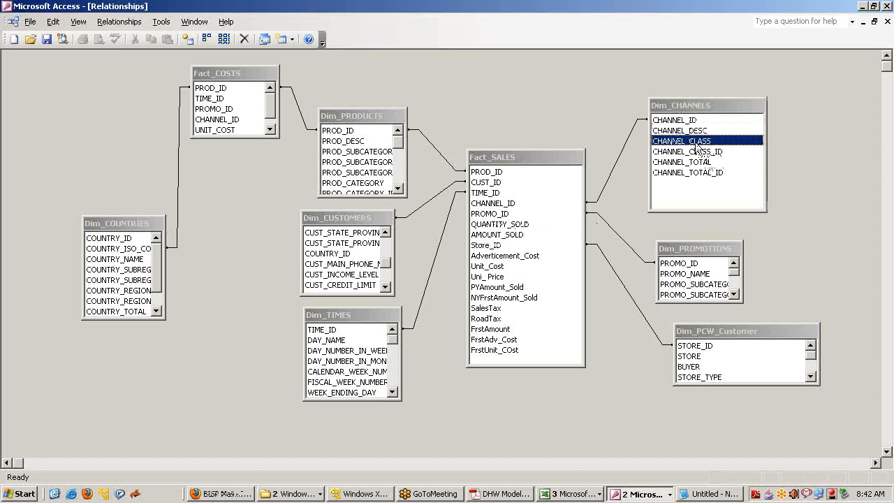
Nudge Dim_PCW_Customer left and narrow it, then relate CHANNEL_CLASS to AMOUNT_SOLD
click(707, 249)
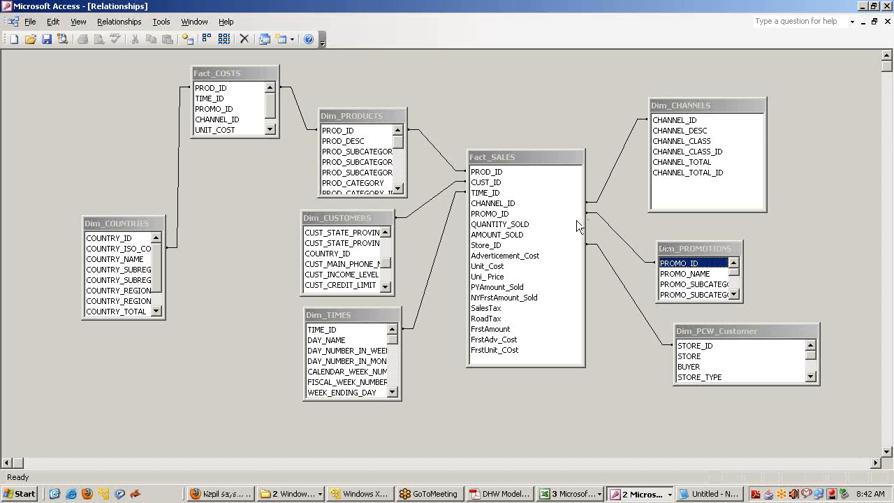
click(517, 237)
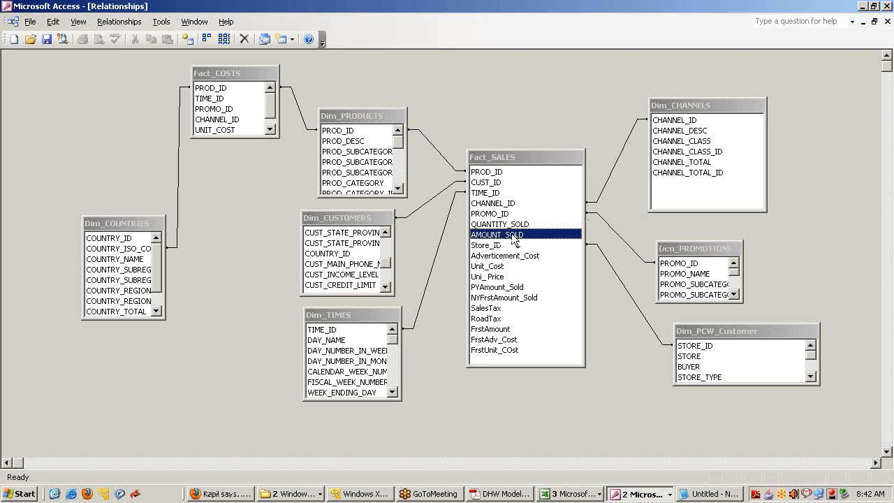
click(694, 245)
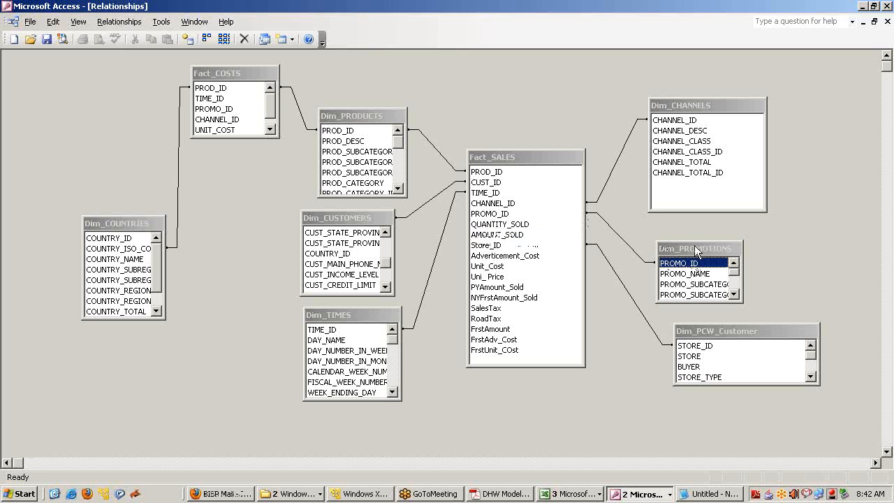
click(720, 334)
drag(720, 335, 705, 334)
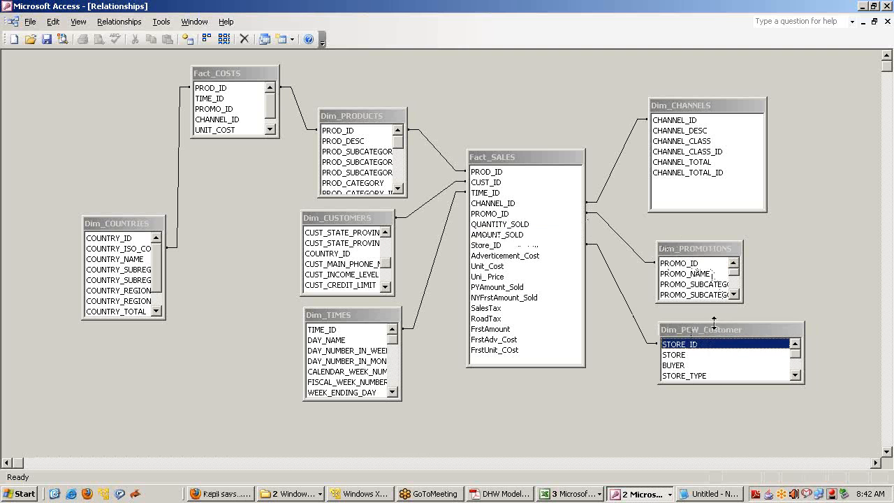
drag(805, 378, 765, 380)
click(709, 255)
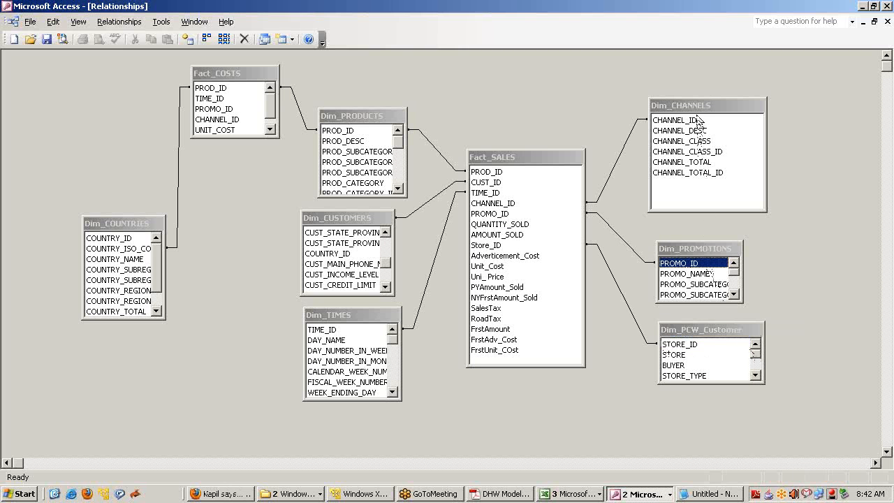
click(698, 140)
click(506, 157)
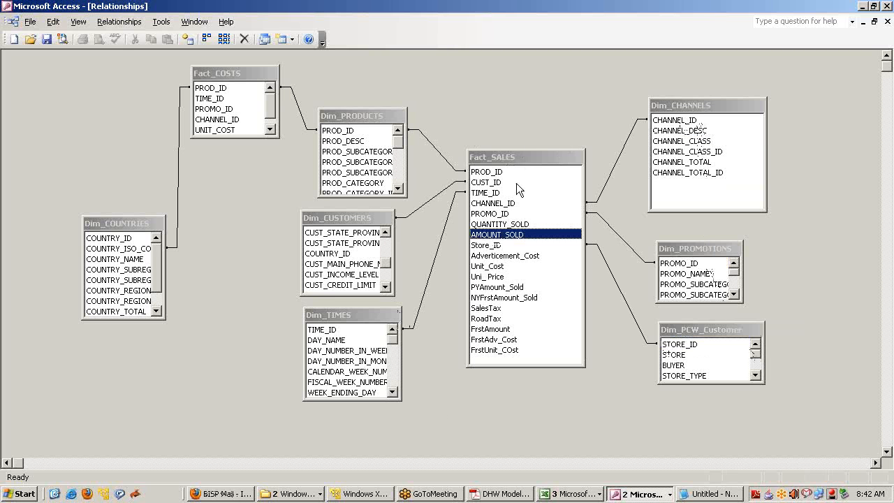
click(499, 494)
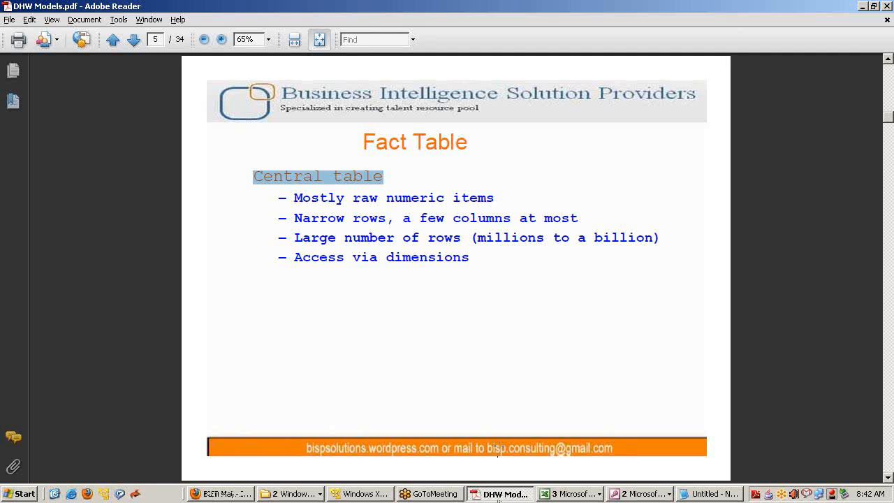
Highlight 'Mostly raw numeric items' and 'Narrow rows, a few columns at most' on the Fact Table slide
drag(285, 197, 497, 199)
drag(284, 218, 542, 217)
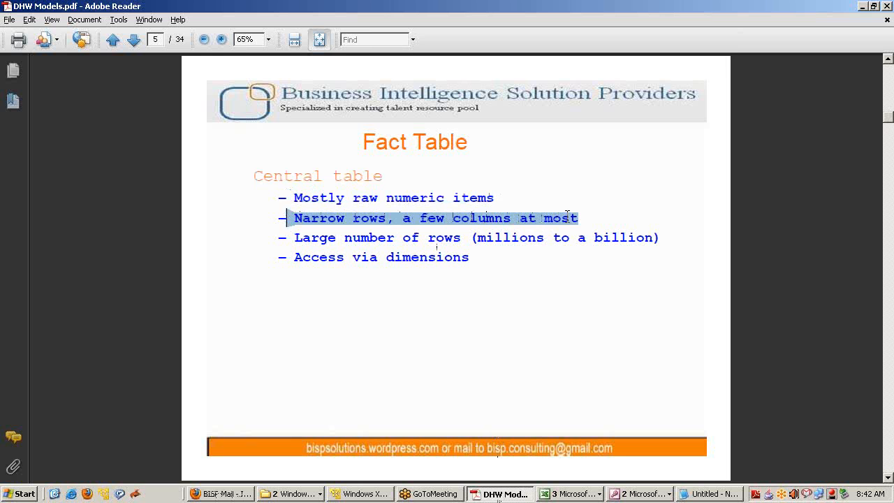
click(615, 222)
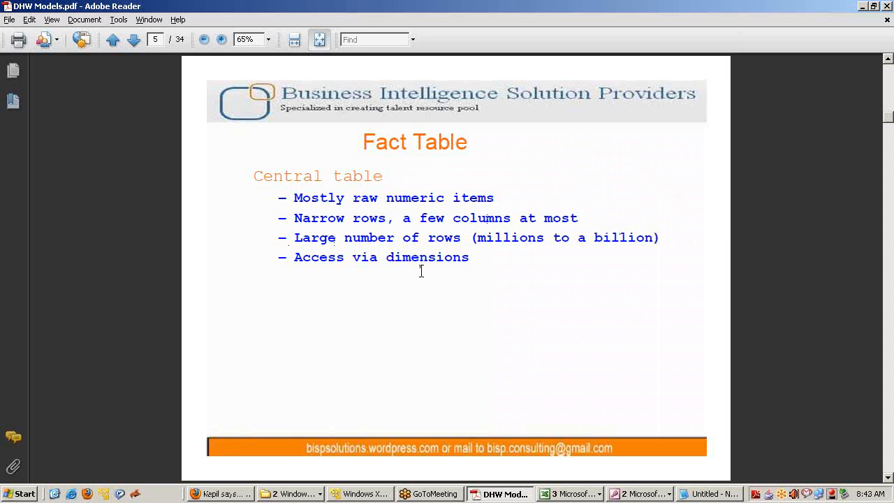
Go to Excel's Sales Analysis Sheet workbook and create a new blank workbook, Book2
key(alt+Tab)
key(alt+Tab)
key(alt+Tab)
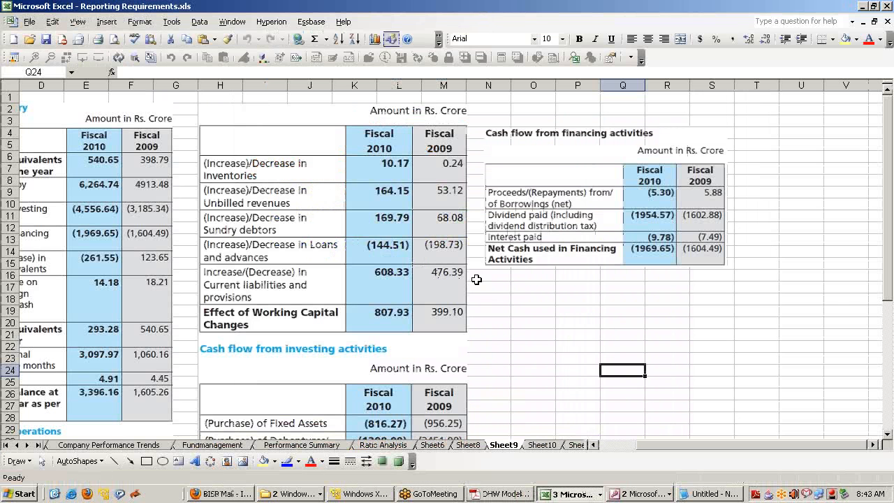
click(580, 494)
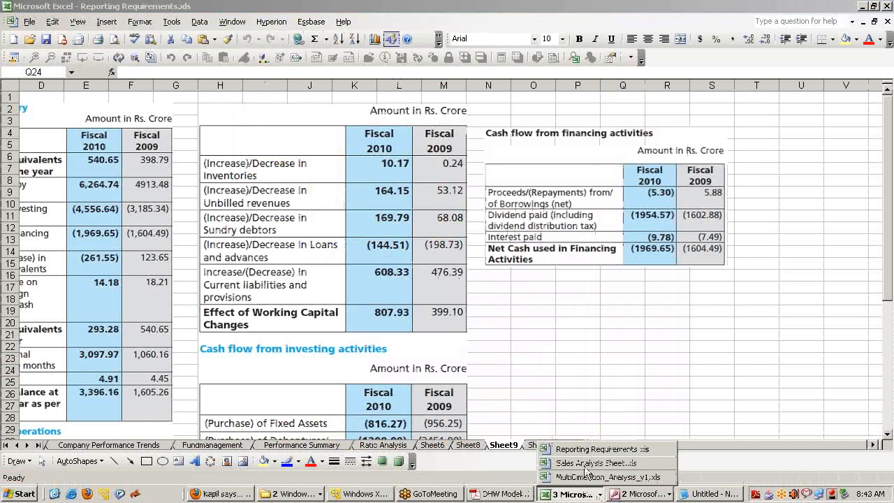
click(587, 463)
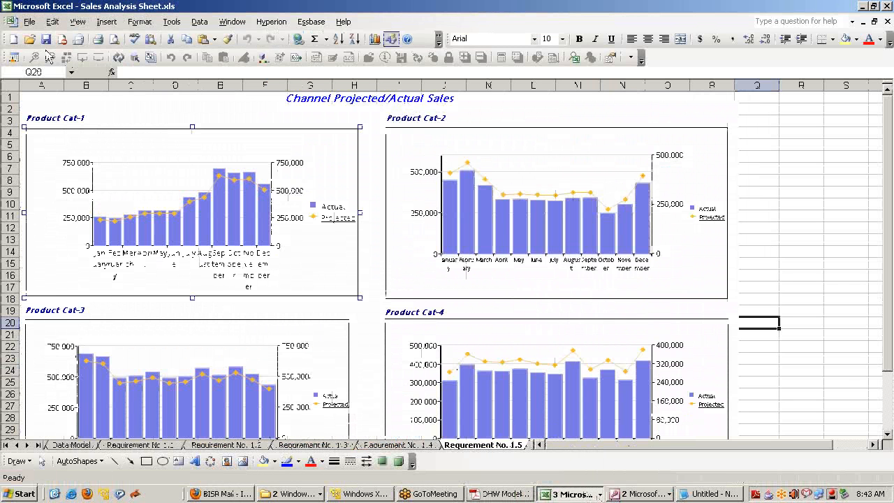
click(13, 38)
Merge and center A1:D1 and give it the bold title Fact_Sales
click(51, 104)
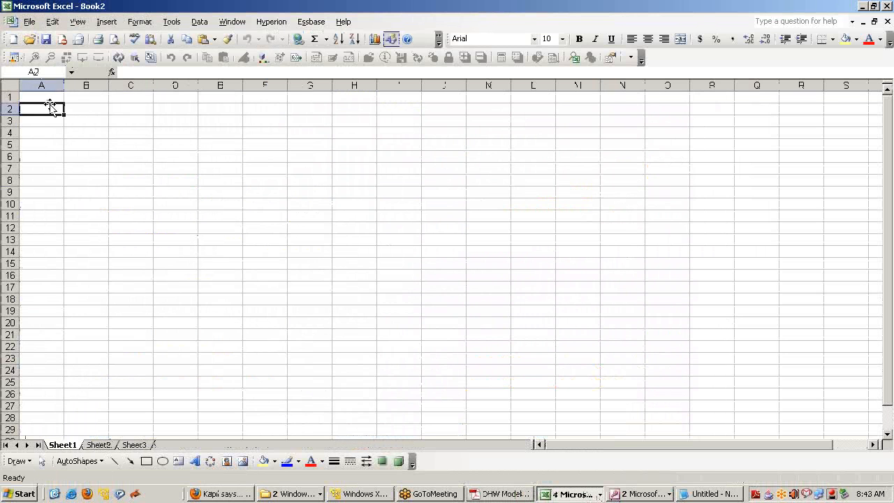
text(Cus)
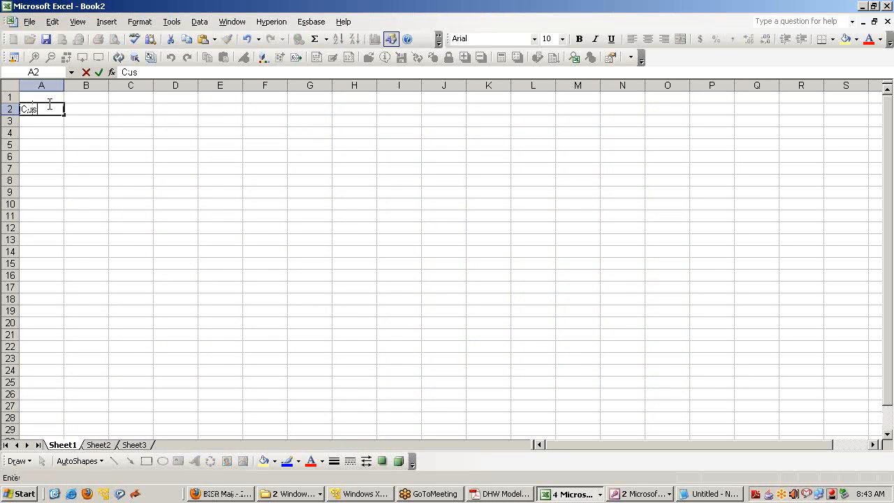
key(Up)
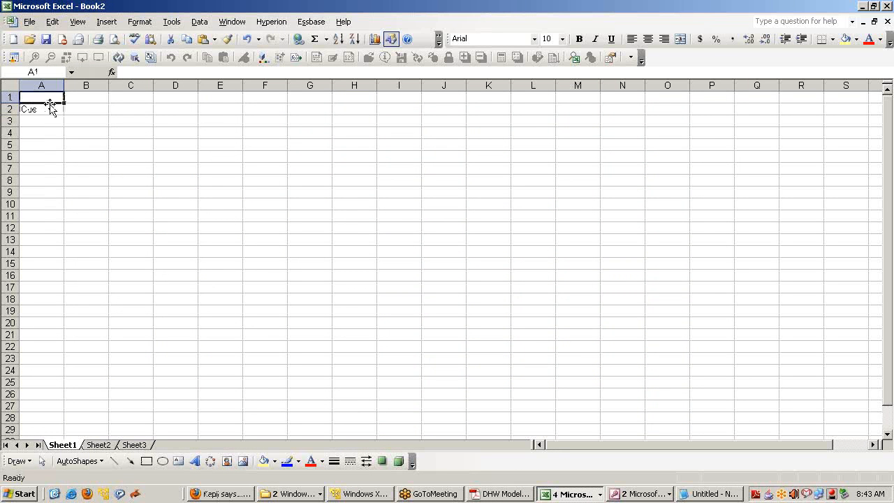
key(Right)
key(Left)
key(shift+Right)
key(shift+Right)
key(shift+Right)
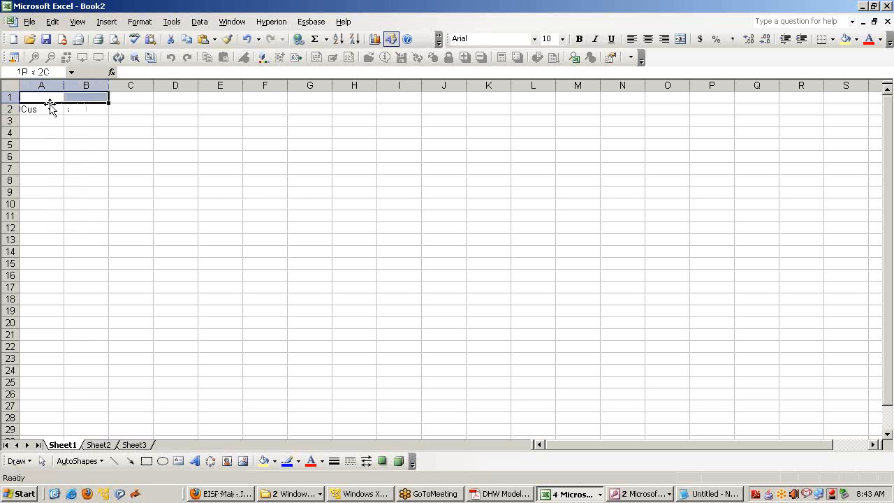
click(680, 39)
text(Fact)
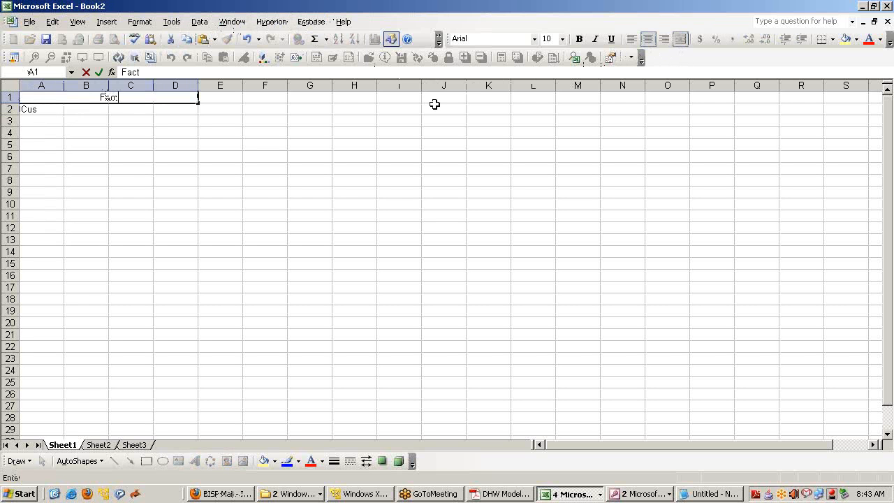
text(_Sales)
key(Return)
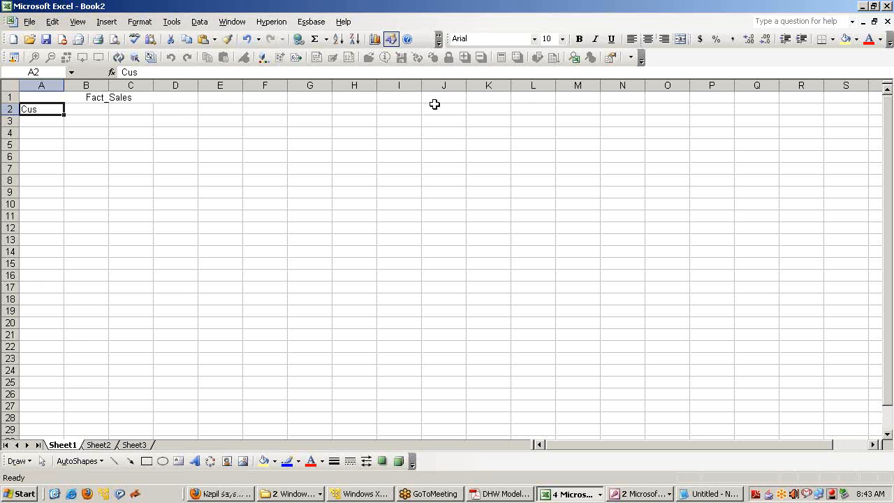
key(Up)
key(ctrl+b)
key(Down)
Enter draft headers Date in A2 and Customer_name in B2, widening columns A and B
text(Custo)
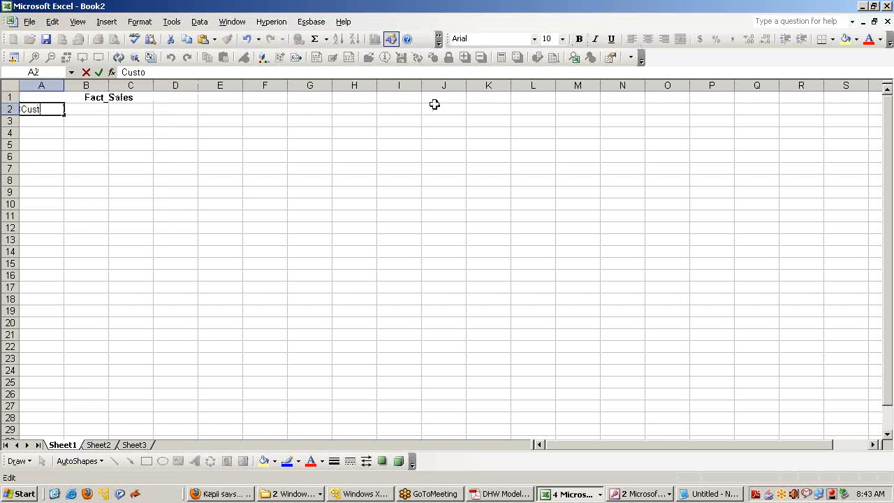
text(mer_name)
key(Return)
key(Up)
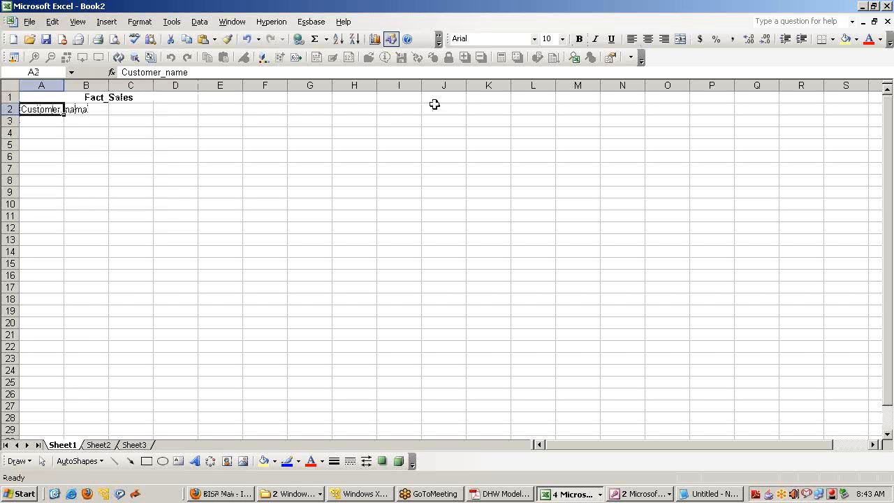
drag(64, 85, 109, 85)
drag(77, 115, 132, 117)
text(Date)
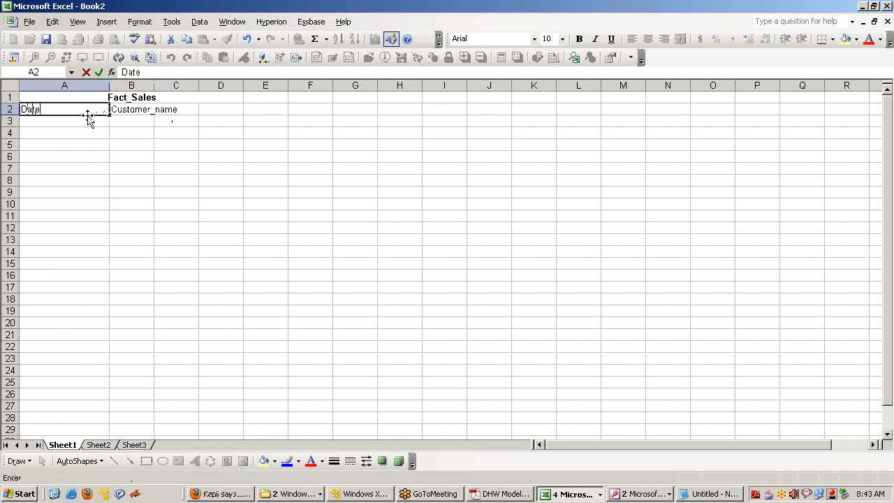
key(Return)
key(Up)
key(Right)
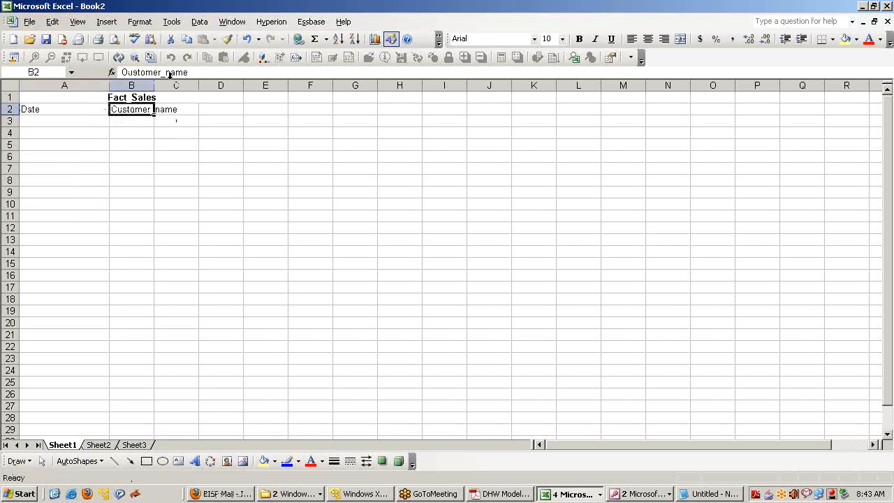
drag(154, 85, 198, 85)
Add the Product_ID header in C2
click(235, 112)
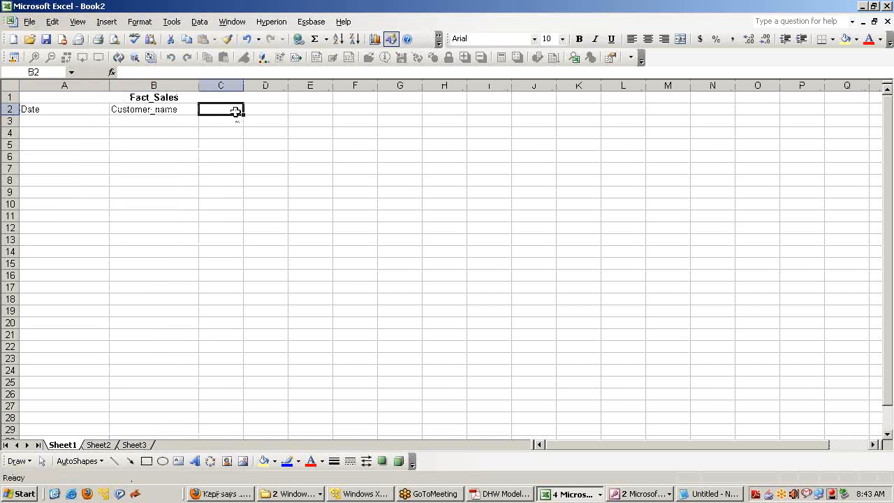
text(Product)
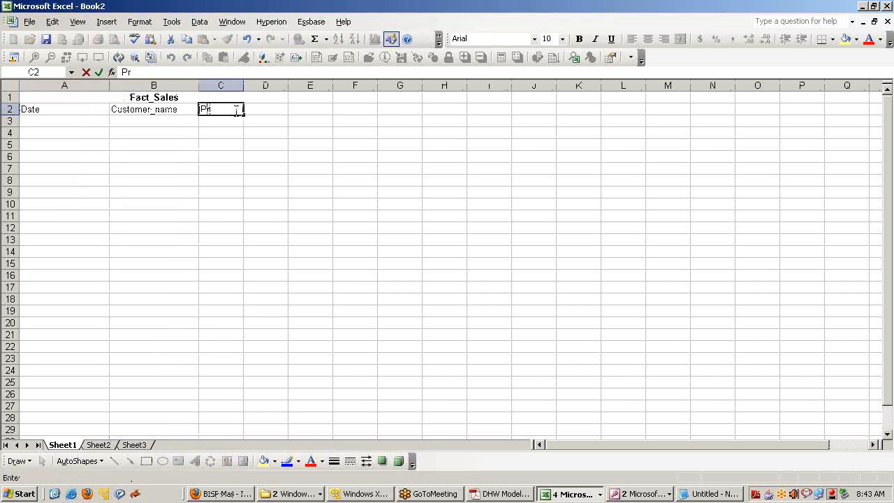
key(Return)
key(shift+Up)
key(Right)
key(Up)
key(Left)
key(F2)
text(_Nam)
key(BackSpace)
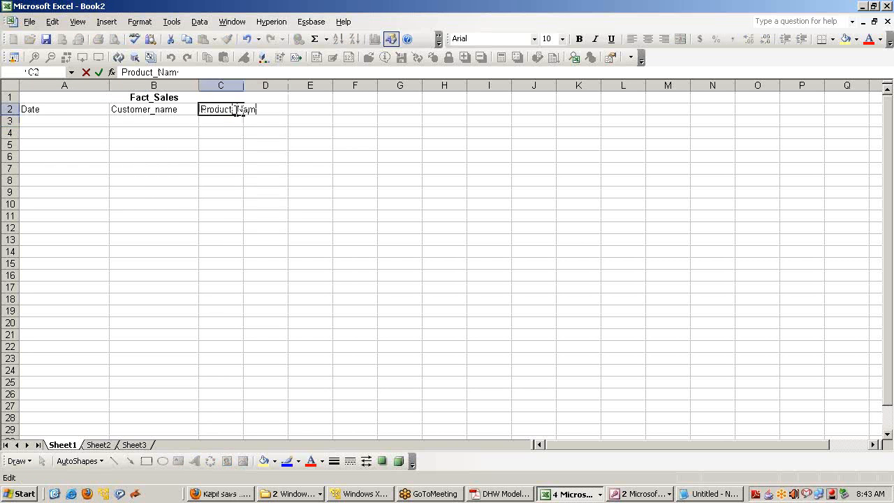
key(BackSpace)
key(BackSpace)
key(BackSpace)
text(ID)
key(Return)
key(Up)
Rename the B2 and A2 headers to Customer_ID and Time_ID
key(Left)
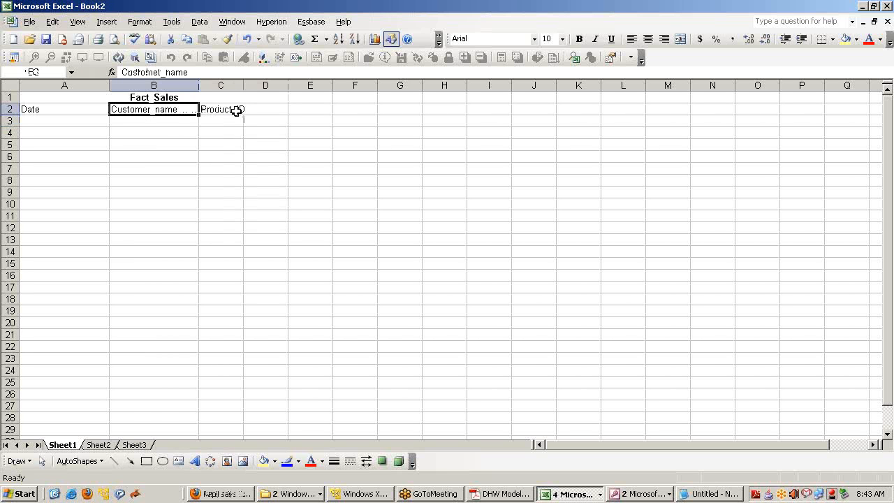
key(F2)
key(shift+Left)
key(shift+Left)
key(shift+Left)
key(shift+Left)
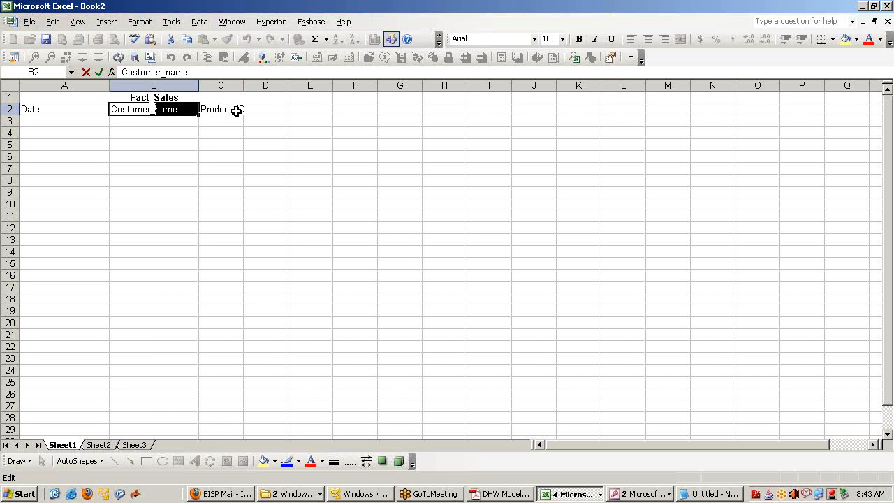
text(ID)
key(Return)
key(Up)
key(Right)
key(Left)
key(Left)
key(F2)
key(shift+Left)
key(shift+Left)
key(shift+Left)
key(shift+Left)
key(shift+Left)
key(shift+Left)
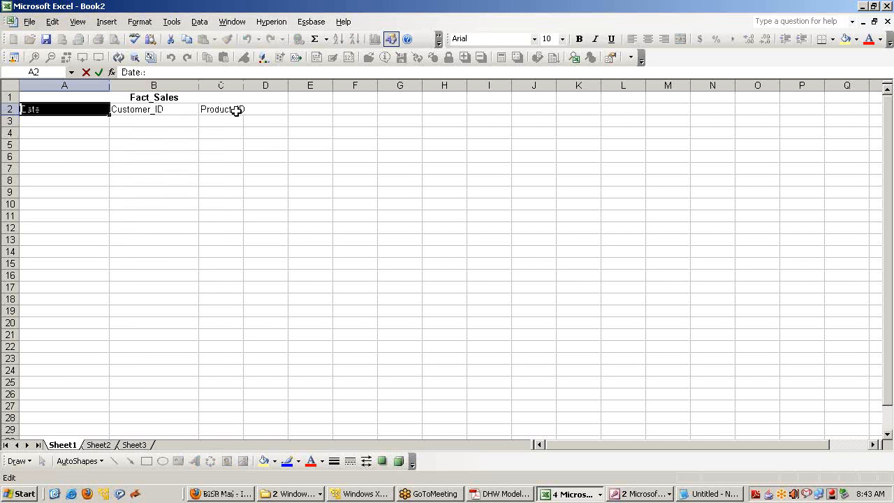
text(Time)
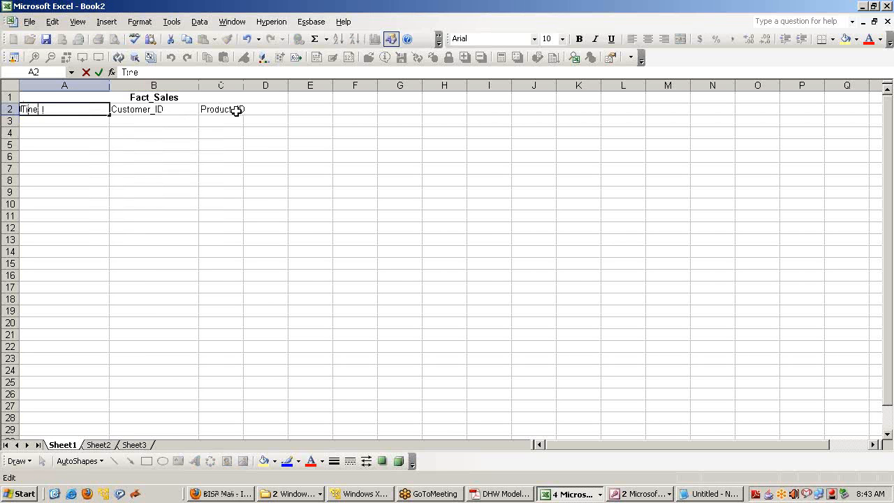
text( me ID)
key(Return)
Add the Sales_Amount header in D2 and widen column C to fit Product_ID
click(236, 110)
key(Right)
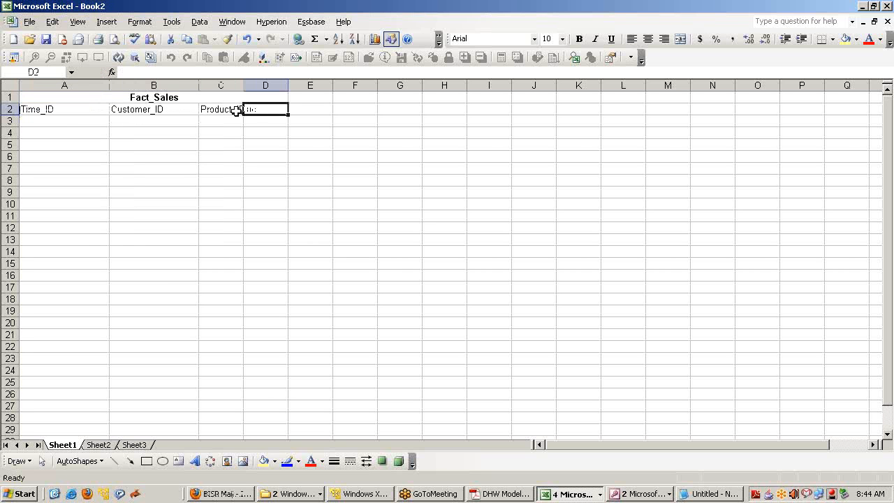
text(Sales_Amount)
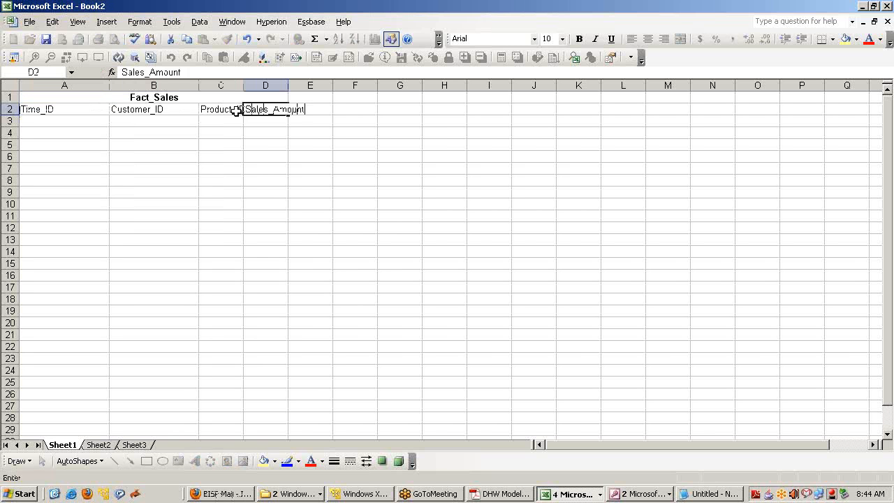
key(Return)
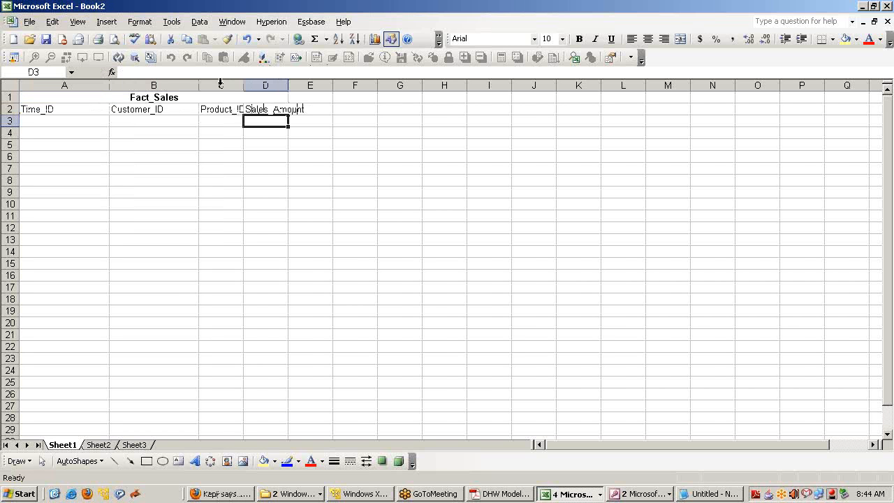
drag(243, 85, 265, 85)
click(63, 123)
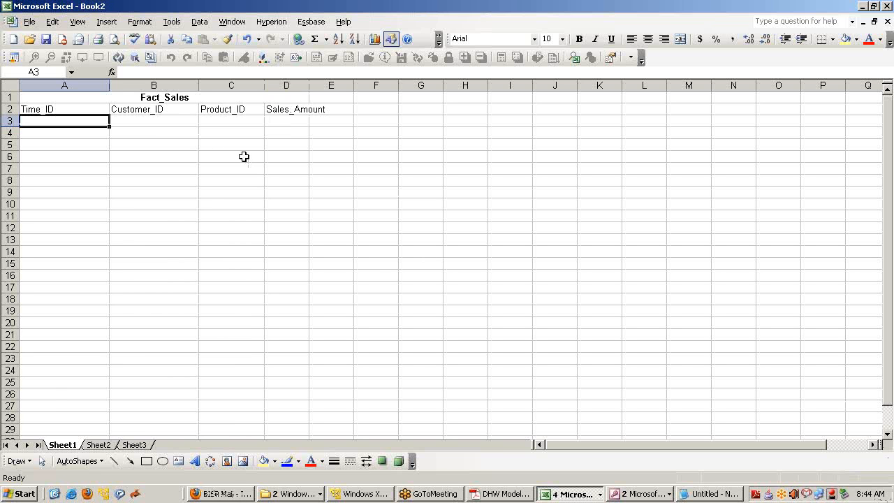
Fill row 3 with date 07/01/2012, customer 1220, product 111 and sales amount 100000
text(07/01/2)
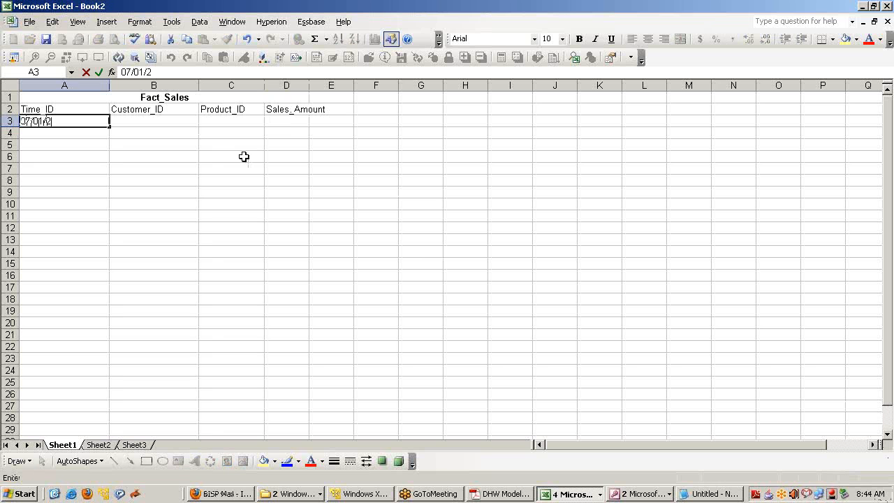
text(012)
key(Return)
key(Up)
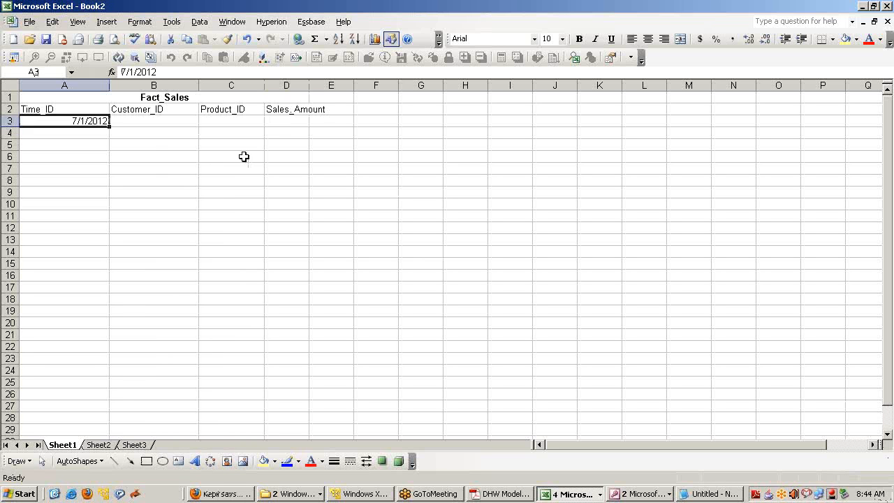
key(Right)
text(1220)
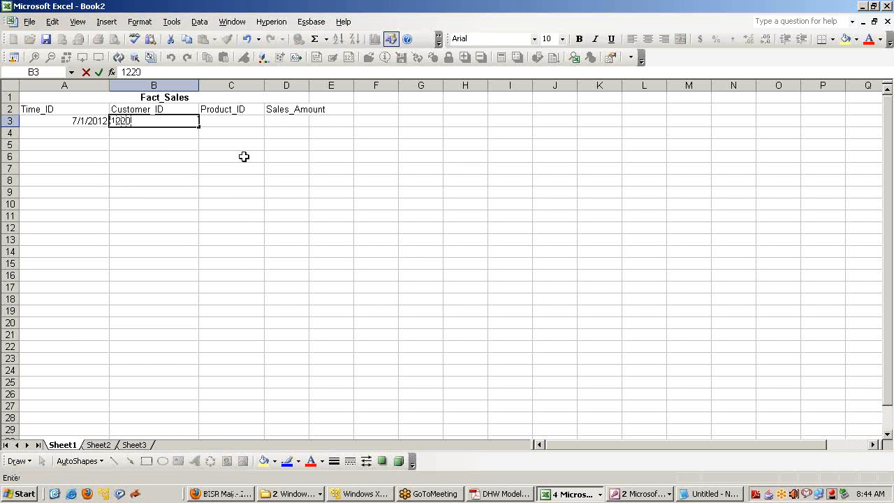
key(Return)
key(Up)
key(Right)
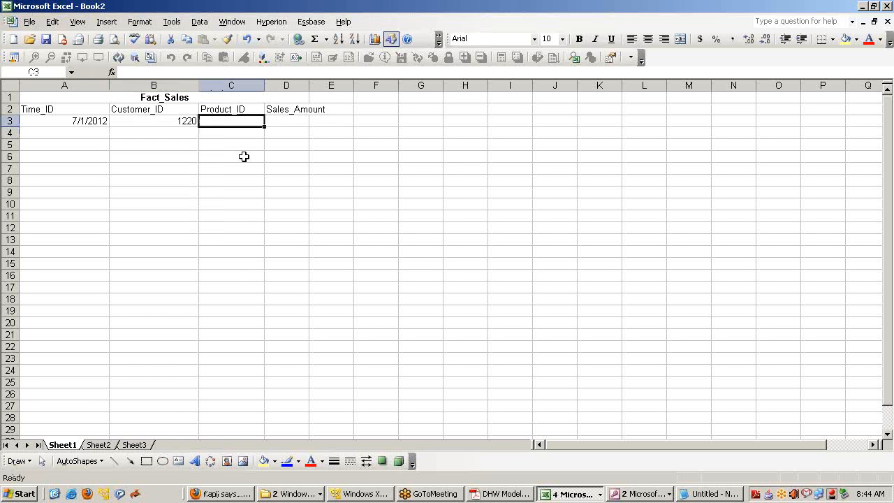
text(111)
key(Return)
key(Up)
key(Right)
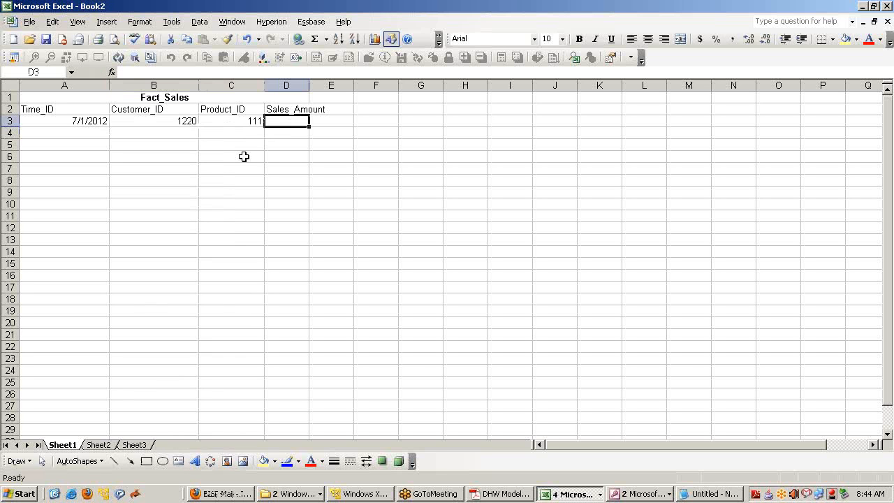
text(100)
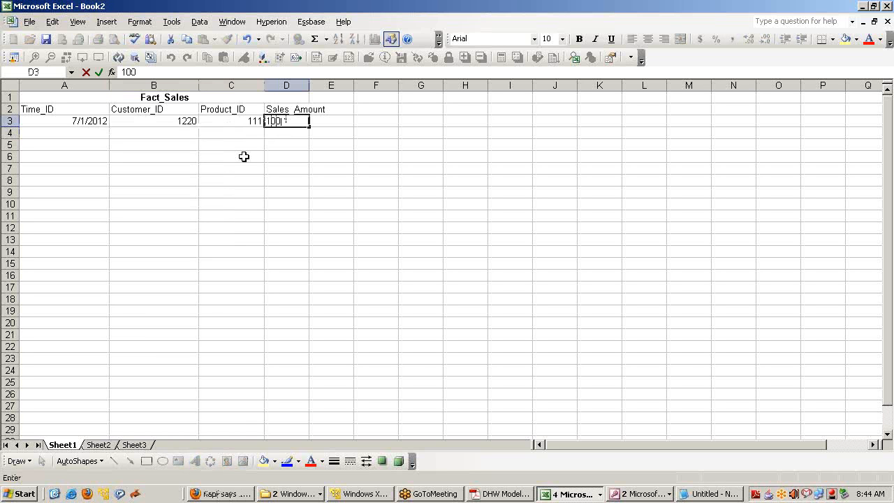
text(000)
key(Return)
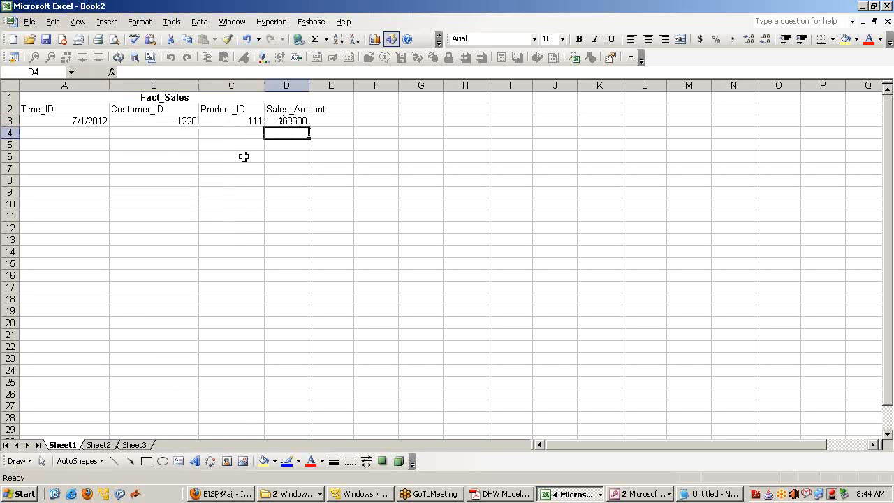
Put 100,000 in H3 under a 'Transaction Perday' heading in H2, widening column H
click(474, 119)
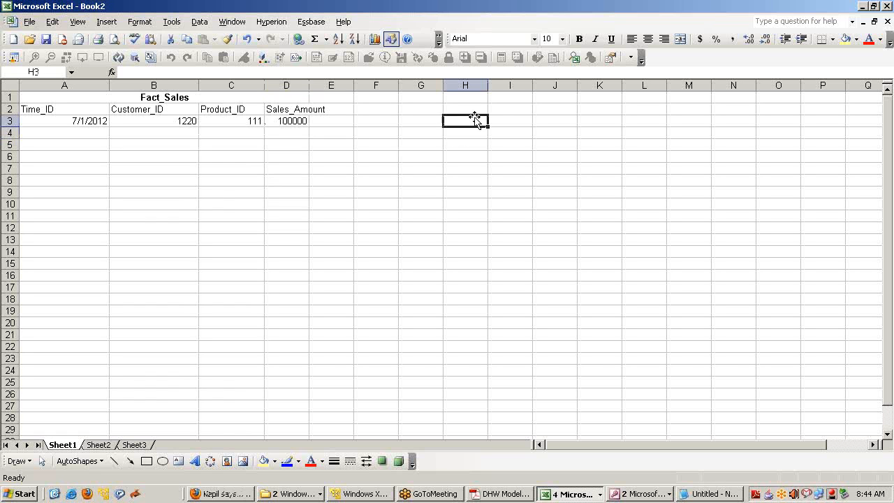
text(100,0)
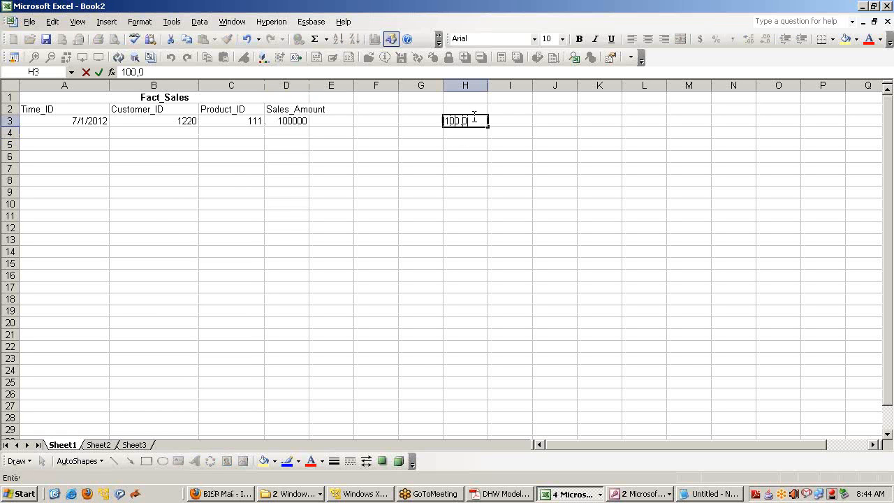
key(Return)
click(474, 119)
key(Up)
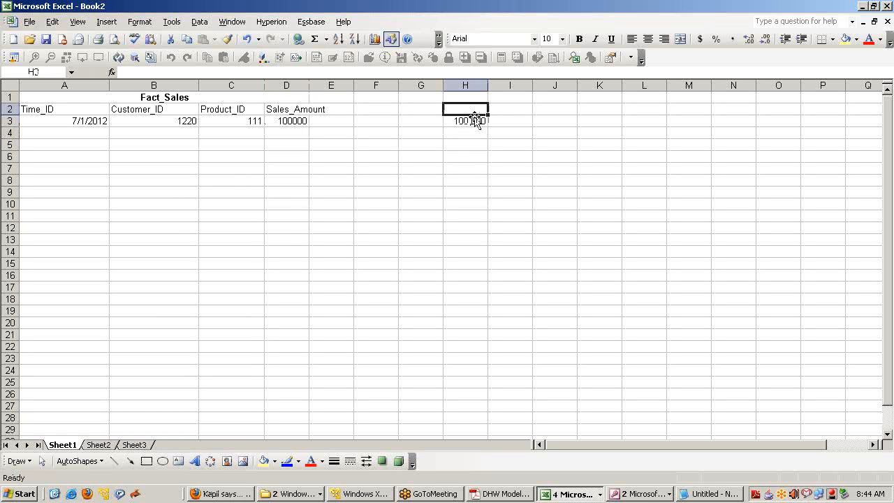
text(Transa)
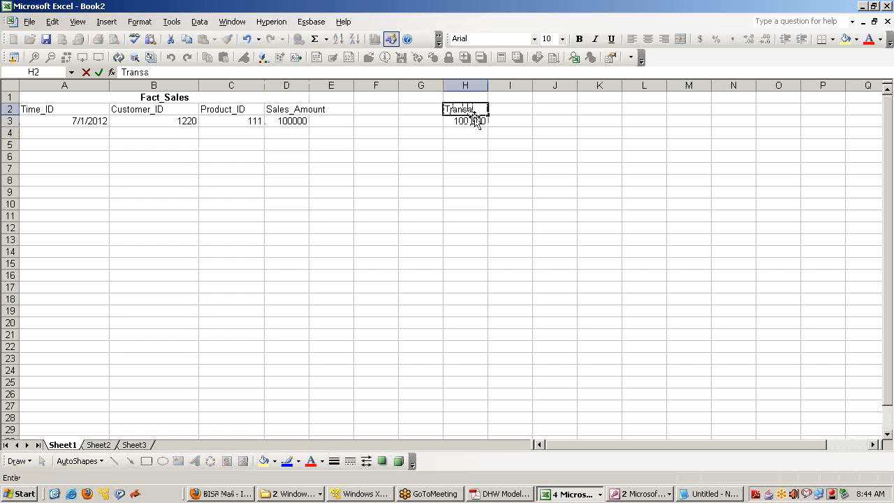
text(ction)
text( Perio)
text(y)
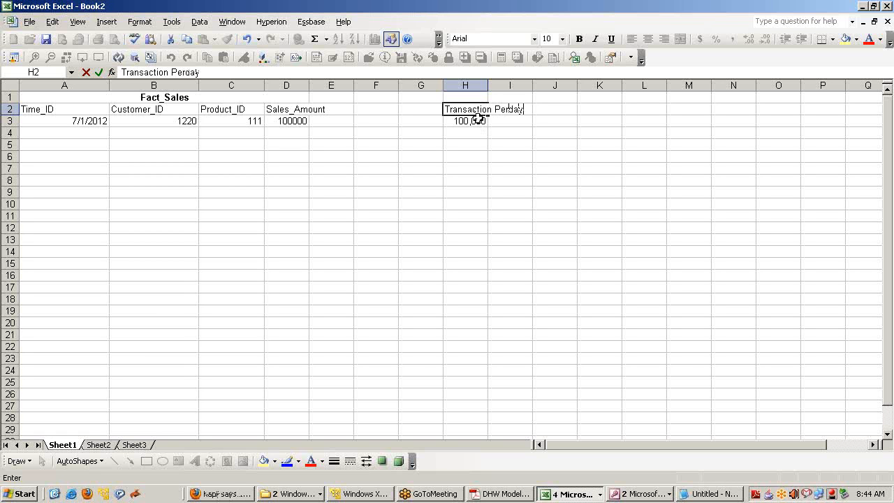
click(493, 120)
drag(488, 82, 542, 82)
click(529, 121)
click(563, 111)
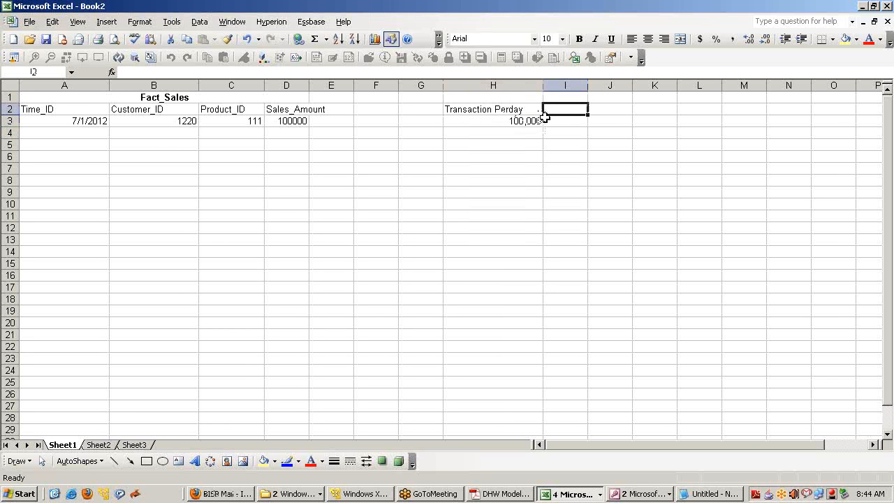
click(103, 120)
Fill the date down into A4 and correct it to 7/1/2012
click(99, 131)
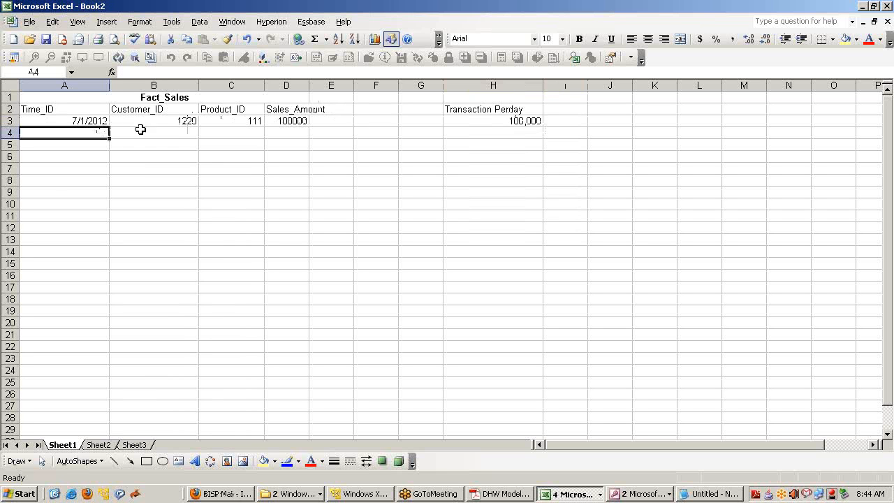
click(89, 120)
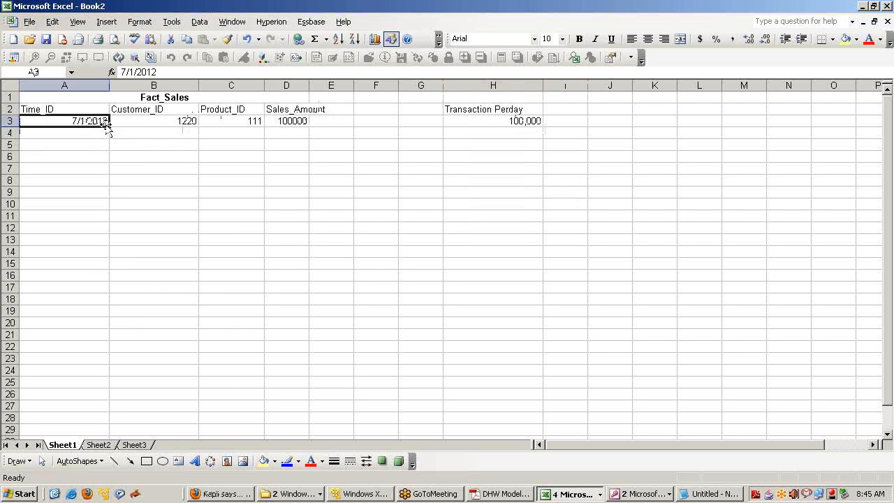
drag(110, 129, 110, 139)
click(150, 133)
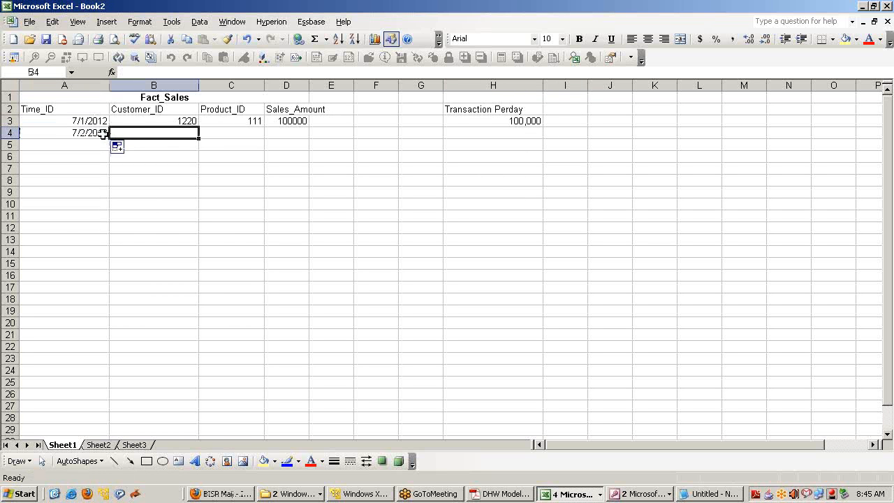
click(100, 133)
click(133, 72)
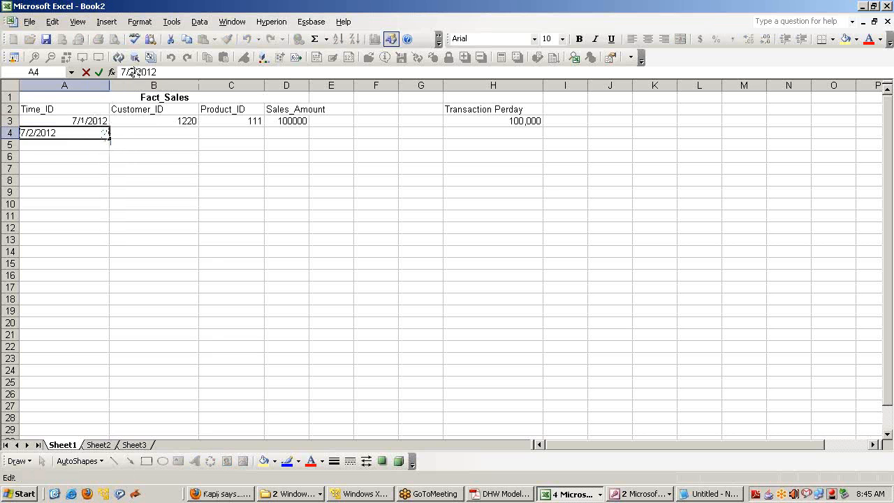
key(BackSpace)
text(1)
key(Return)
key(Up)
key(Right)
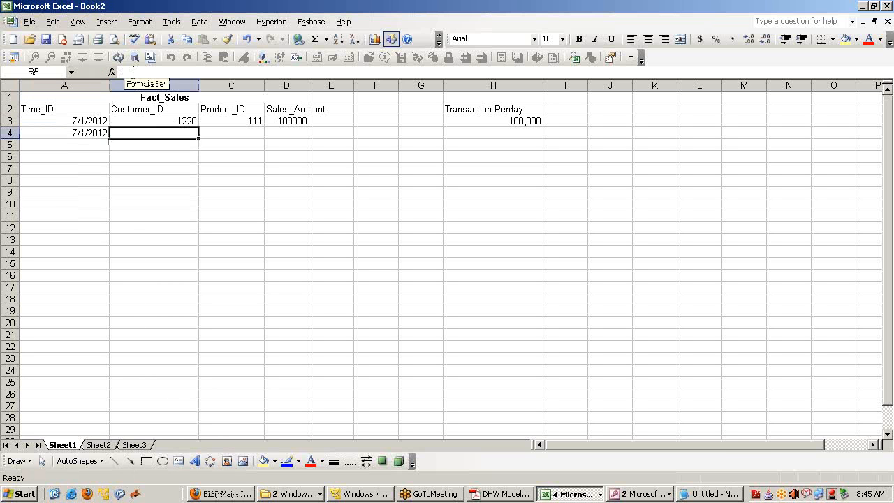
Open the Excel Help pane and enter customer ID 1221 in B4
key(F1)
text(12)
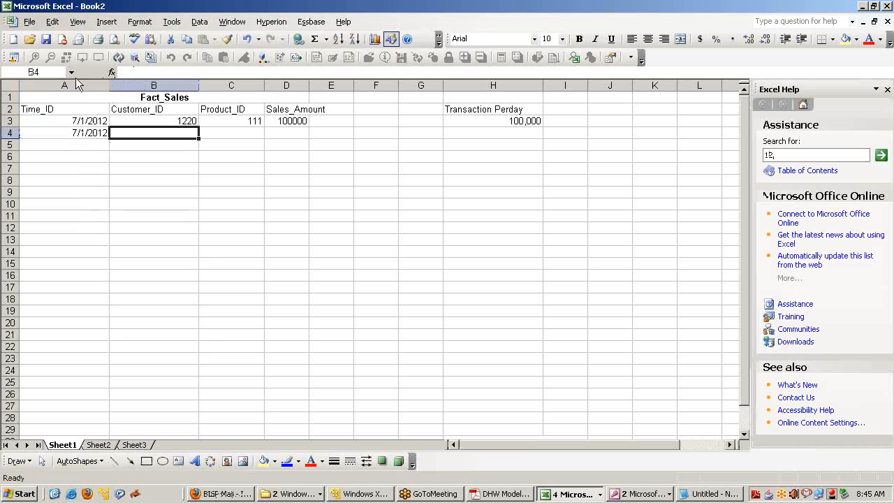
click(119, 140)
text(120)
text(122)
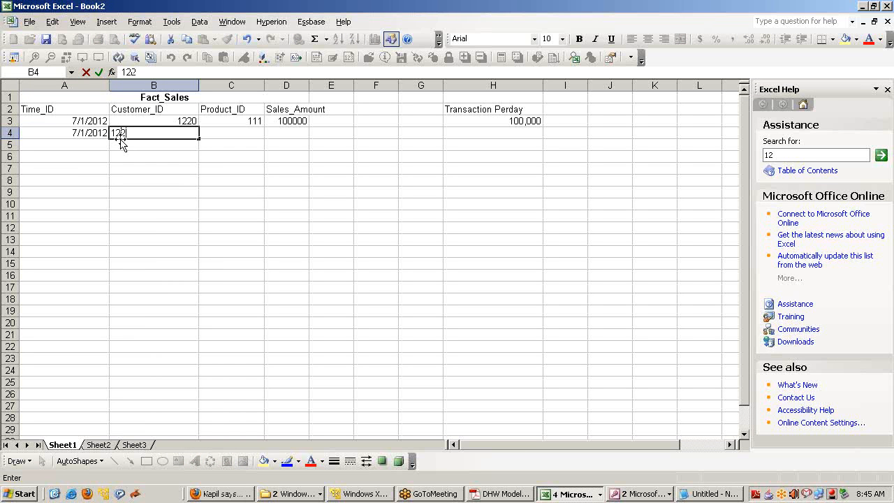
key(Return)
click(92, 123)
drag(91, 131, 203, 138)
click(260, 158)
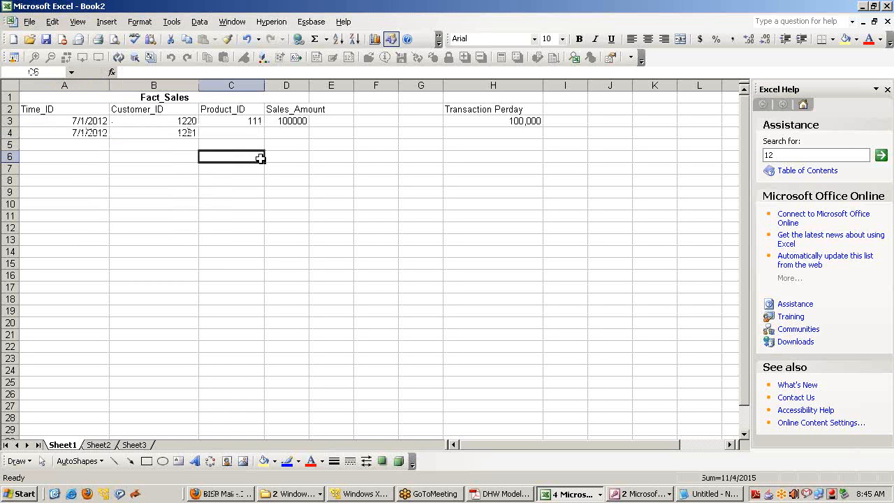
click(480, 120)
click(416, 120)
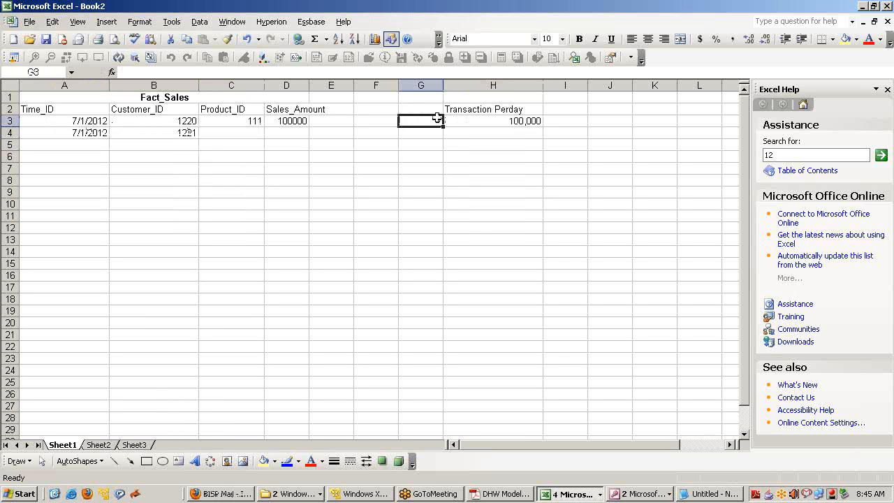
click(236, 100)
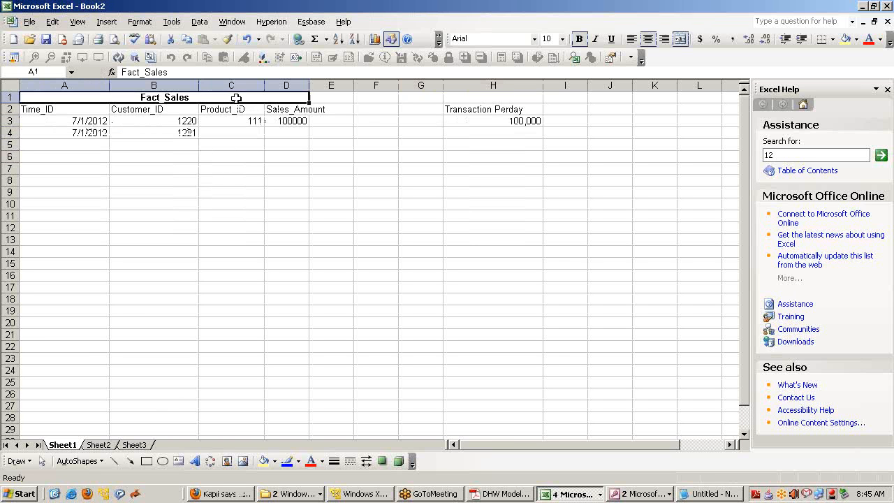
Add a '3 Year Transaction' heading in I2 with the formula =1000000*31*365*3 below, widening column I
click(455, 145)
click(500, 112)
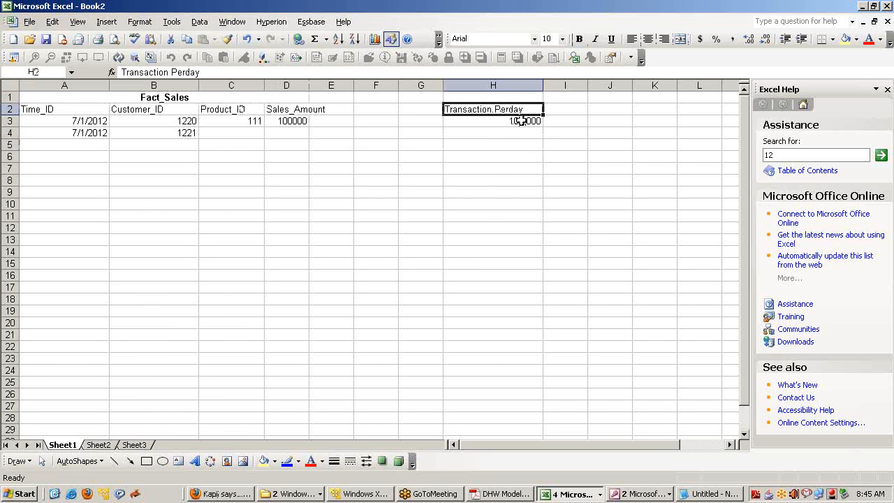
click(524, 121)
click(569, 111)
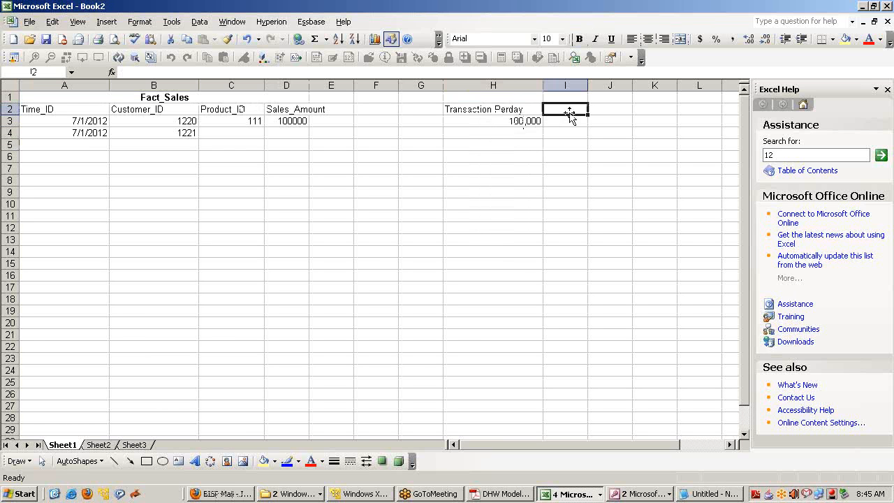
text(3 Year)
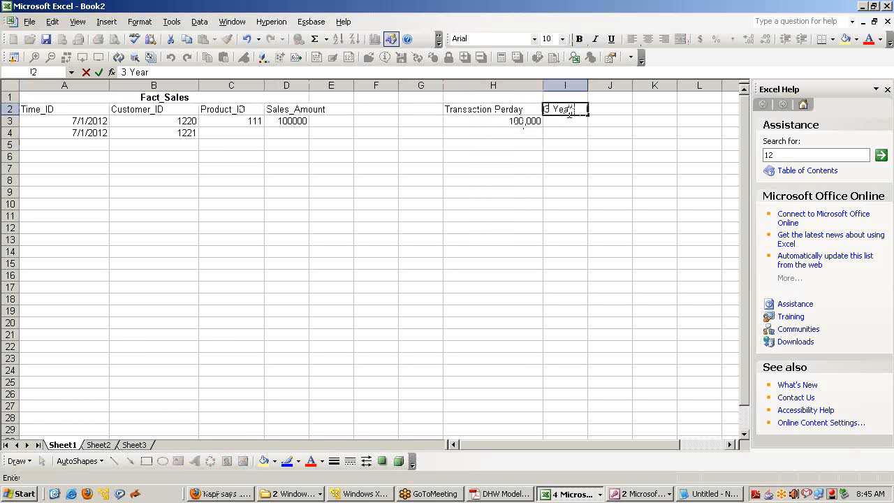
text( Transaction)
key(Return)
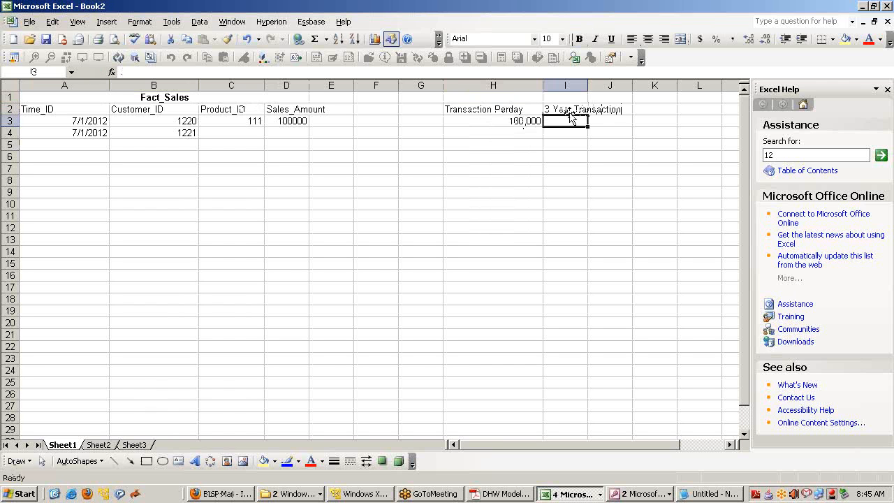
text(=1000)
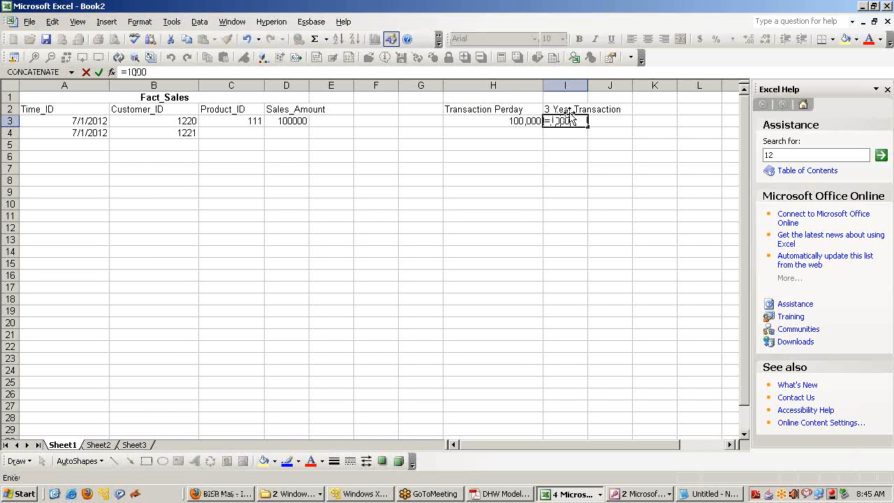
text(000)
text(365*)
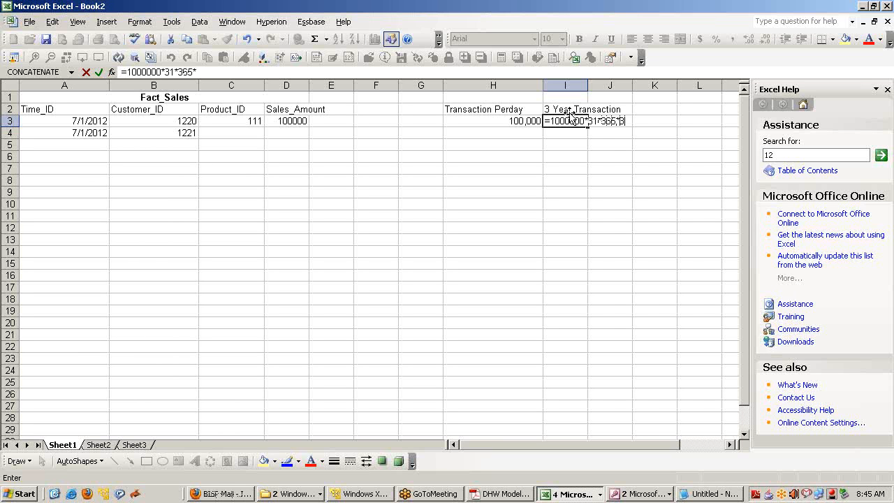
key(Return)
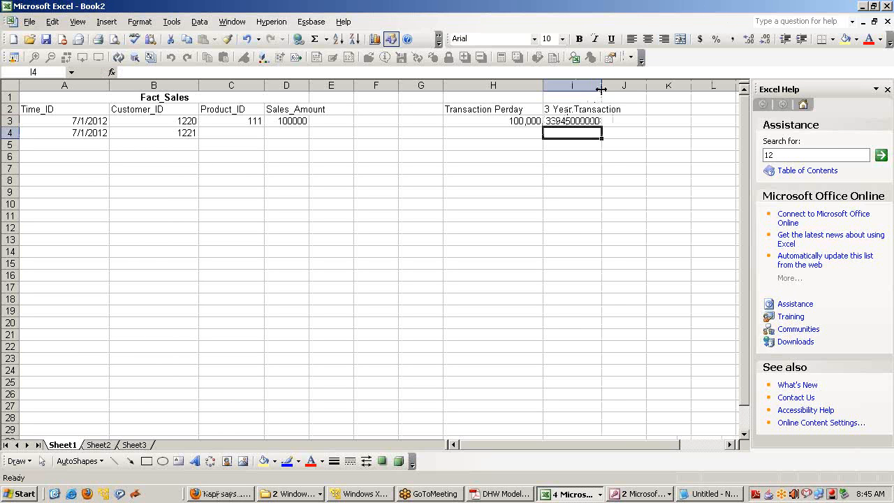
drag(602, 86, 615, 83)
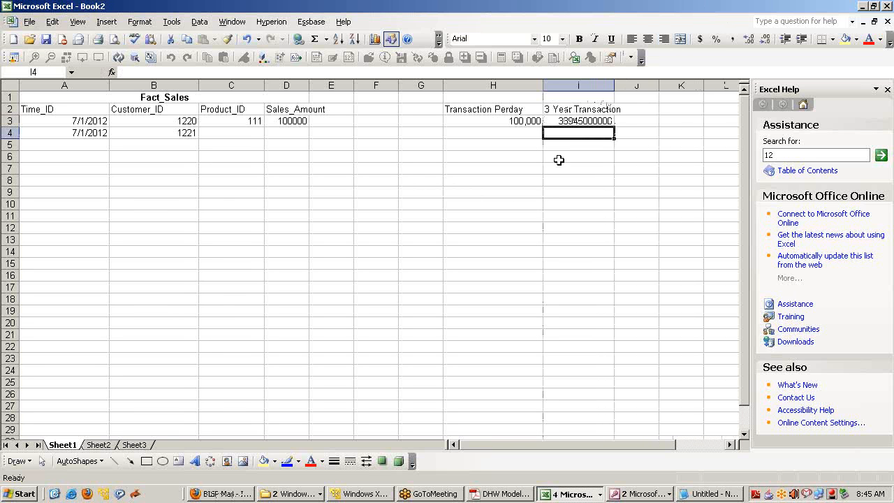
click(585, 120)
click(650, 120)
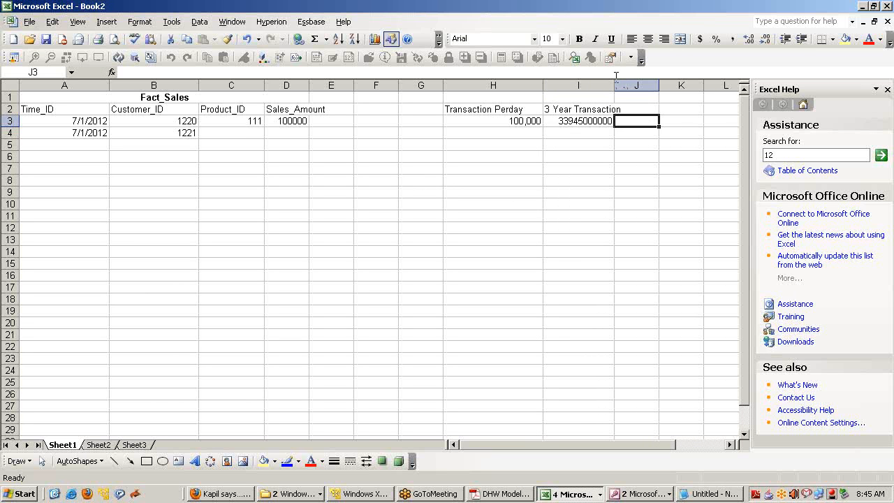
drag(613, 84, 635, 83)
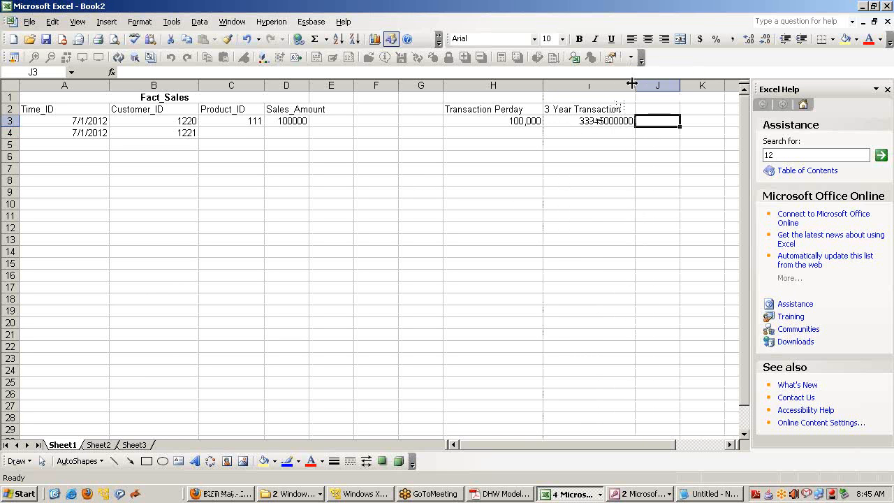
Label J3 'No. of Rows', close the Help pane, widen column J and review I3's formula
click(605, 110)
click(670, 126)
text(No)
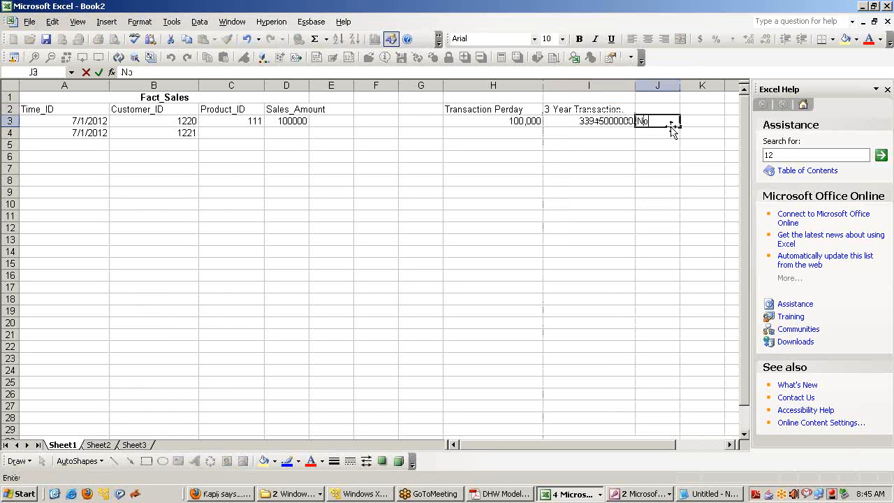
text(. of Rows,)
key(Return)
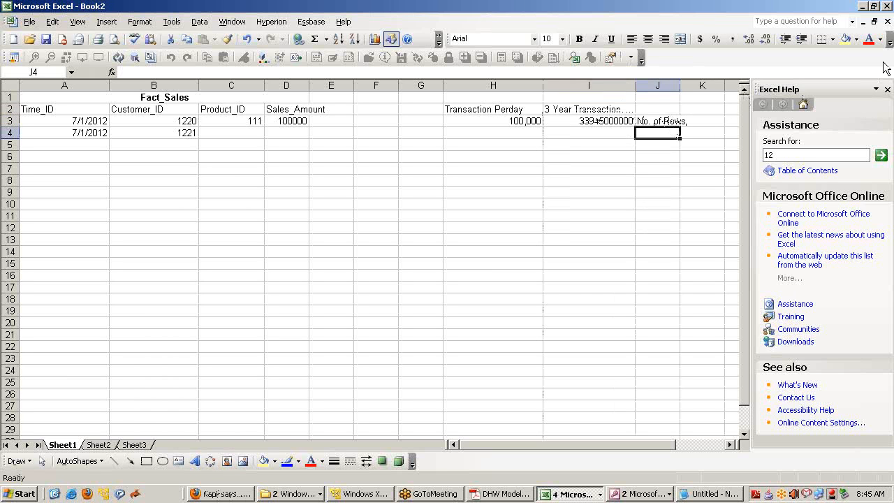
click(887, 89)
drag(679, 84, 698, 85)
drag(60, 123, 72, 417)
click(600, 121)
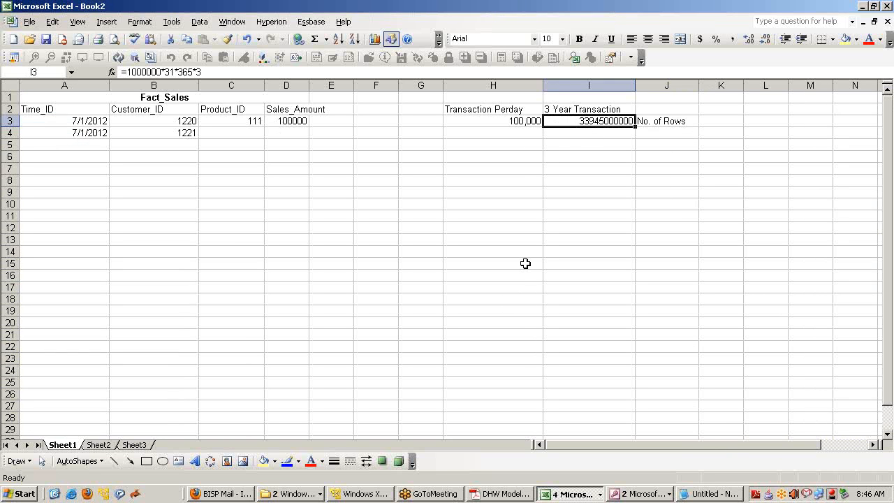
click(602, 135)
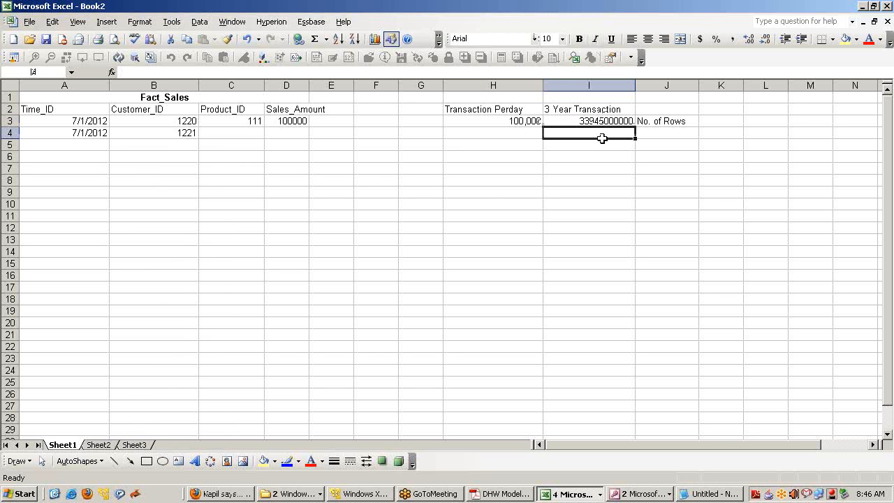
Highlight 'Contain facts and' on the Fact Table slide, then return to the Access relationships diagram
click(487, 493)
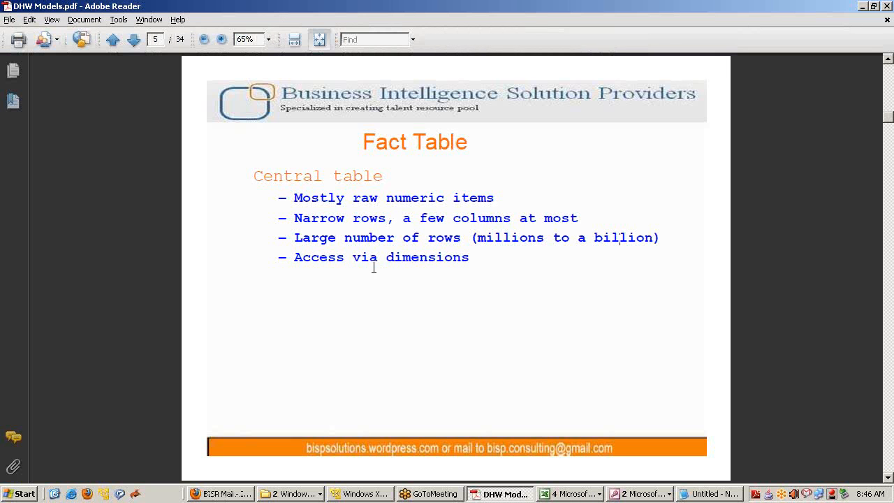
scroll(459, 283, down, 1)
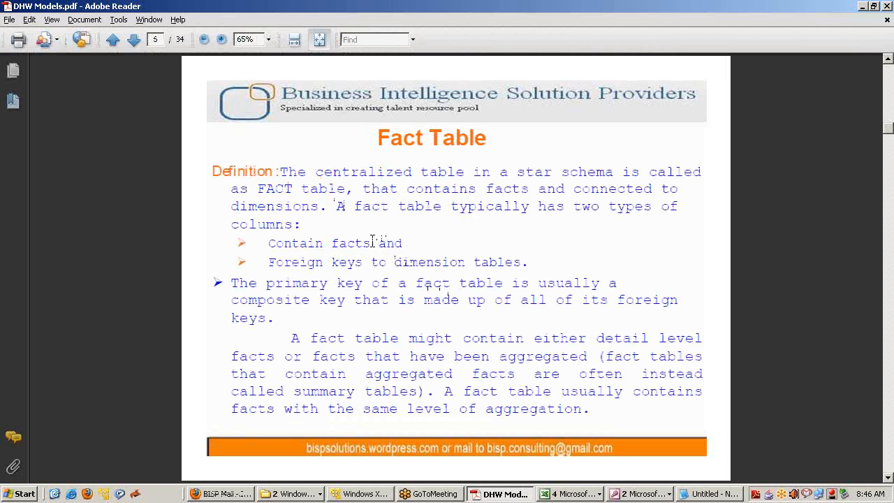
drag(405, 243, 543, 262)
drag(403, 243, 270, 244)
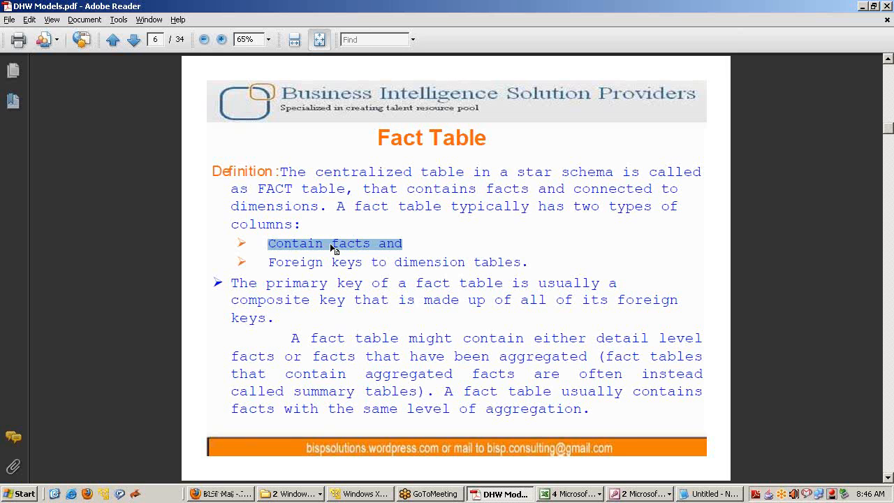
click(639, 493)
click(639, 463)
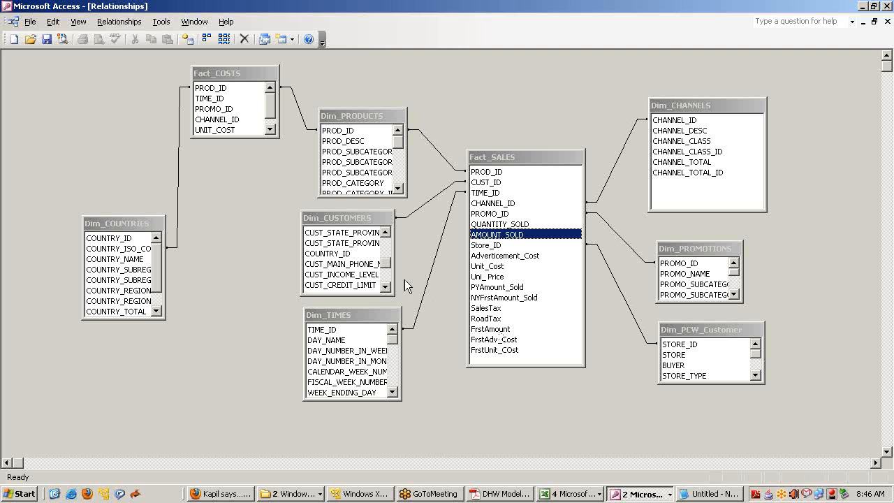
Move Dim_COUNTRIES up-left, shift Fact_COSTS left and lengthen it to reveal UNIT_PRICE
click(218, 75)
click(127, 220)
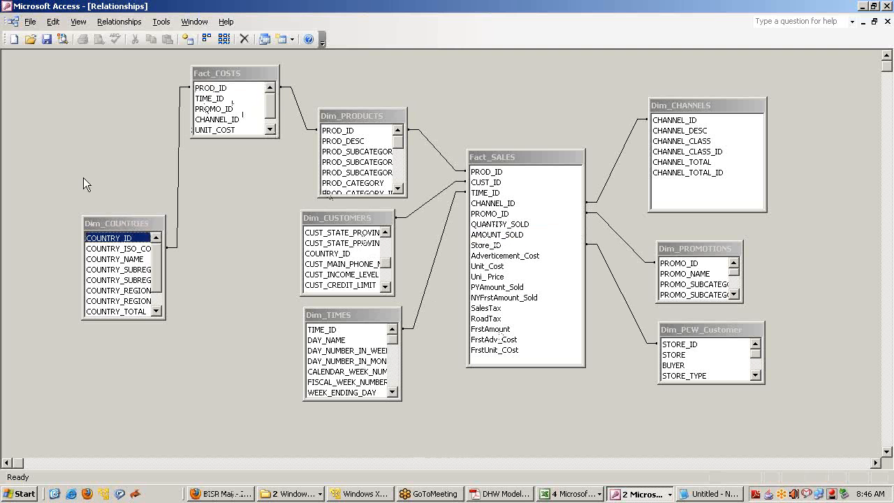
drag(111, 222, 62, 168)
drag(230, 77, 222, 77)
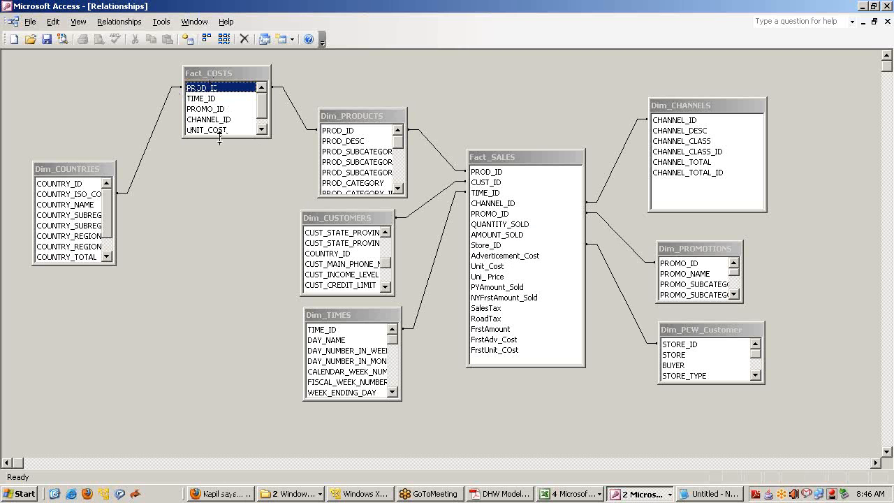
drag(221, 136, 222, 178)
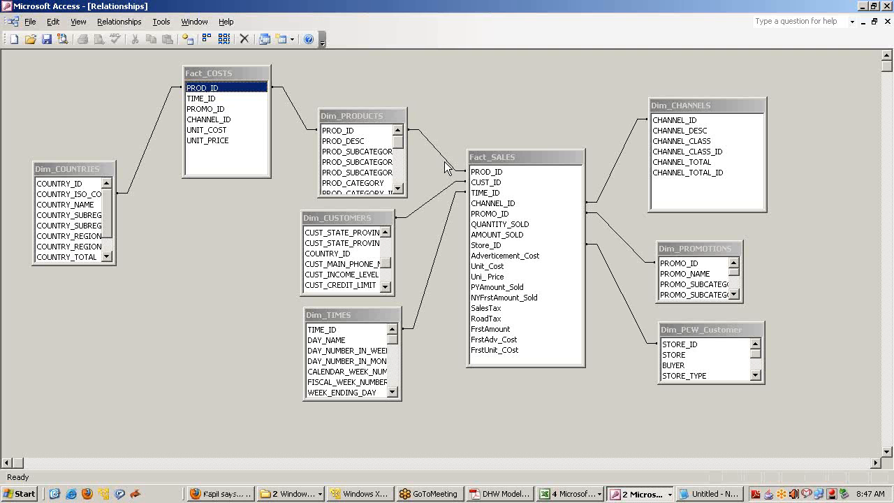
click(482, 235)
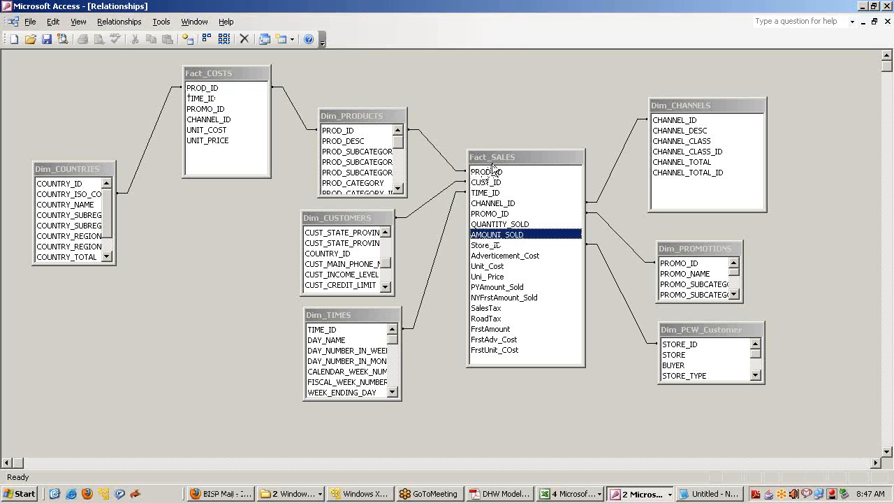
On the page 7 Dimension slide, highlight 'characteristics that provide' and 'perspective to a given fact'
key(alt+Tab)
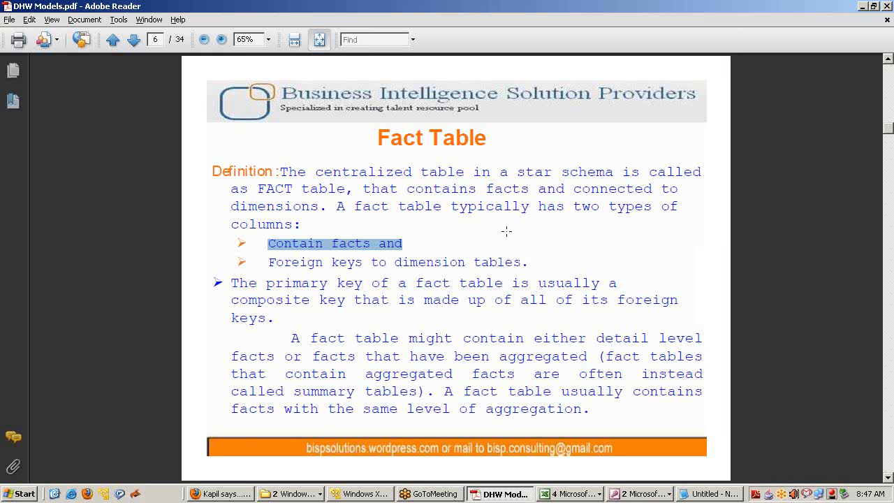
scroll(509, 235, down, 3)
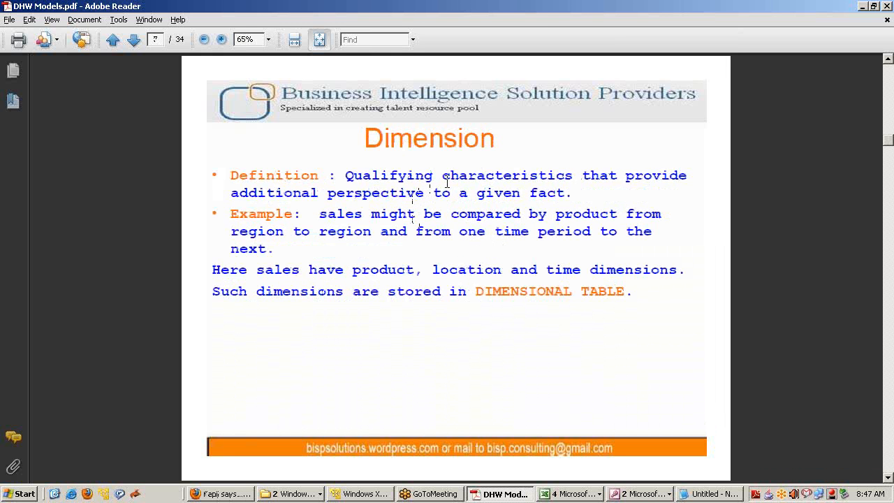
drag(443, 180, 672, 185)
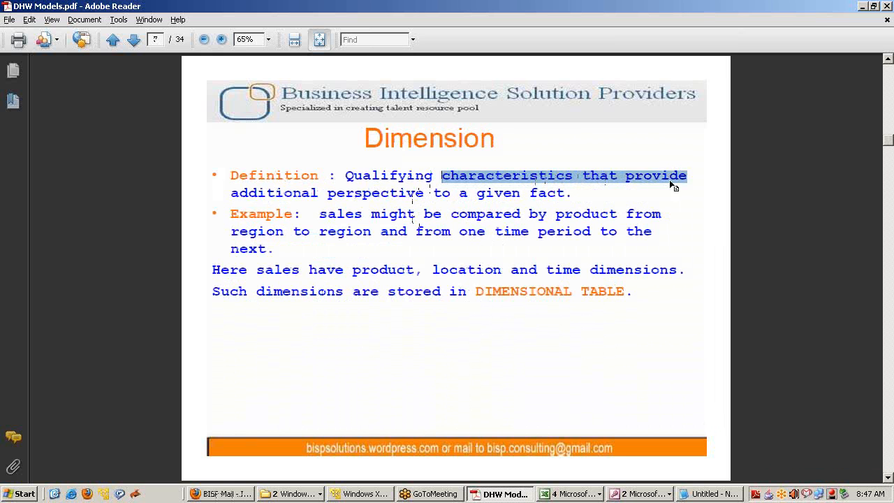
drag(327, 193, 567, 197)
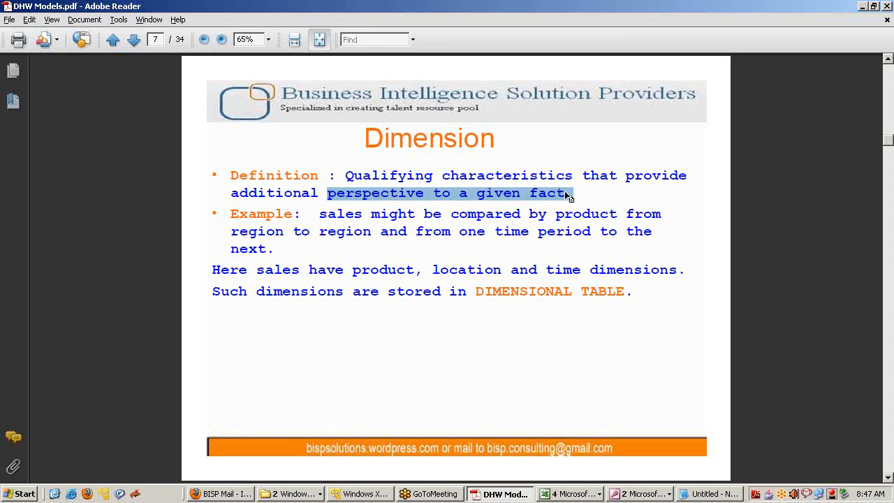
key(alt+Tab)
key(alt+Tab)
key(alt+Tab)
Switch to the MultiDimention_Analysis workbook and point out the Qtr1 New York sales of 1000
click(594, 497)
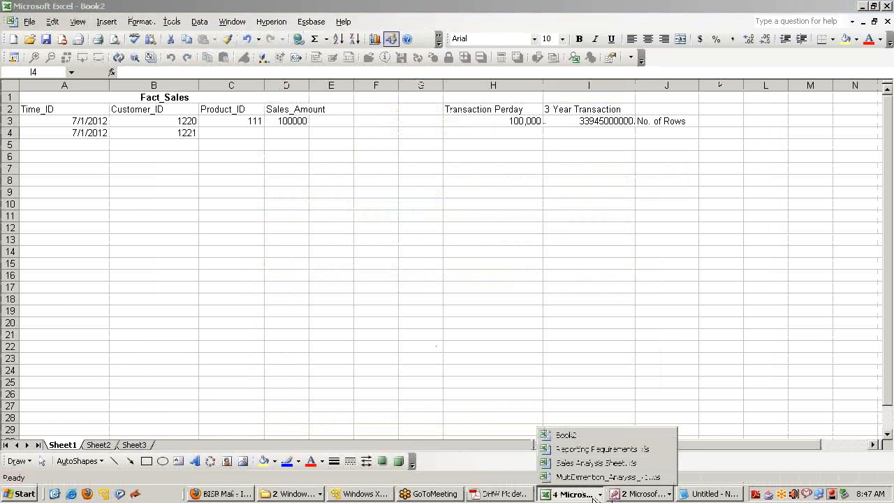
click(585, 475)
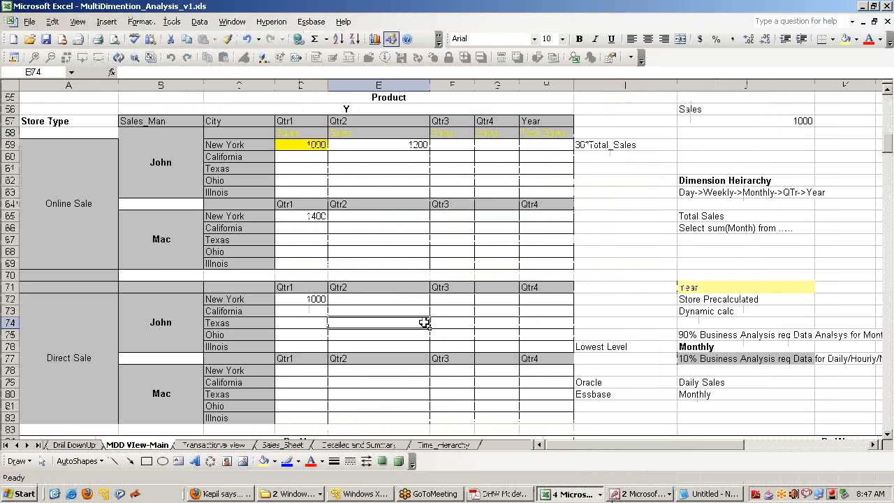
click(311, 145)
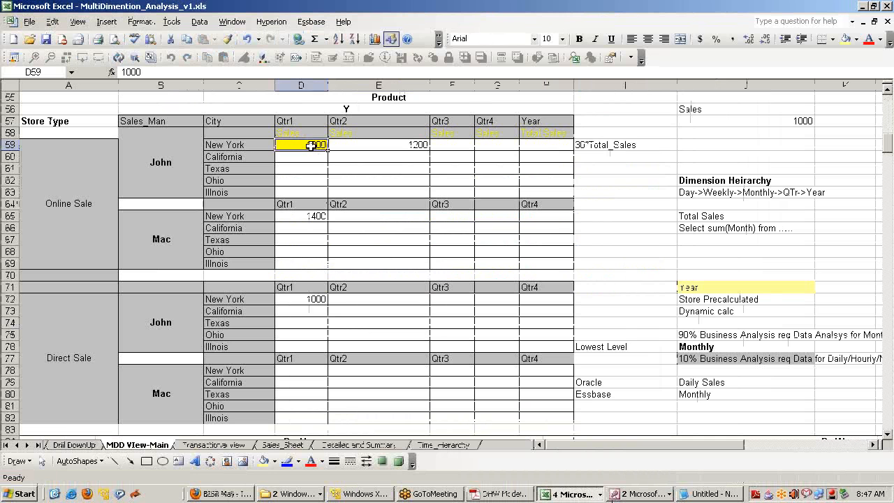
click(306, 122)
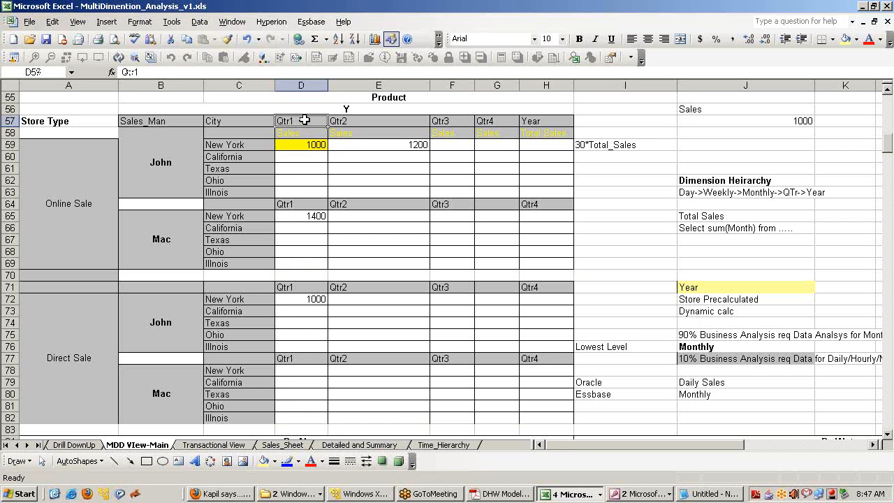
click(301, 144)
Copy the 1000 sales value in D59 and select it with its Qtr1 and Sales headers
click(306, 123)
click(301, 146)
key(ctrl+c)
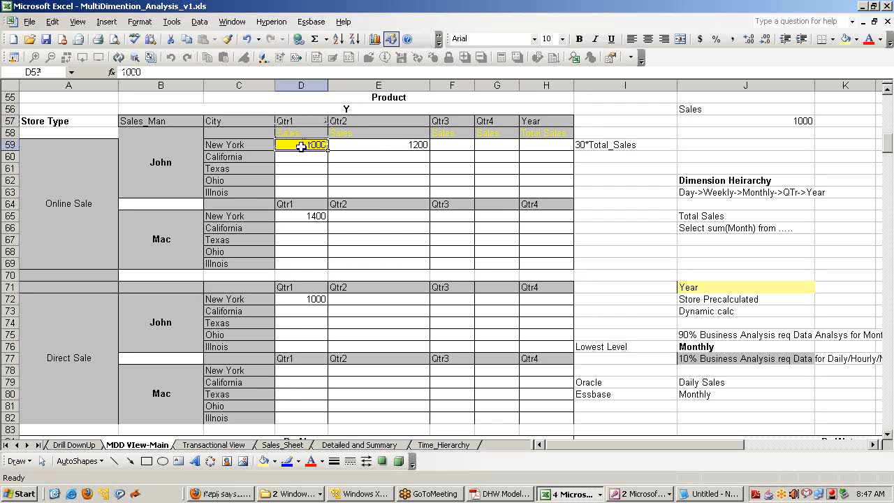
drag(295, 124, 293, 147)
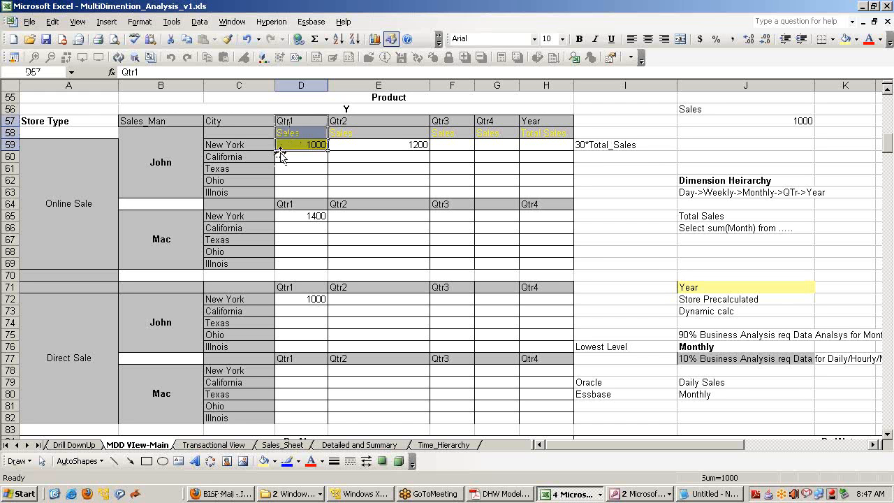
click(286, 147)
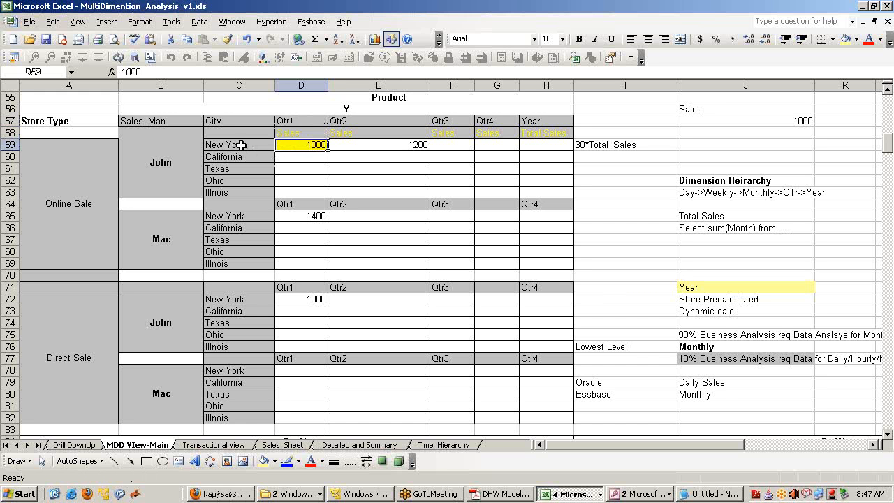
Point out the City header and New York row label for the 1000 value, then return to the Notepad notes
click(233, 122)
click(255, 144)
click(287, 145)
click(729, 495)
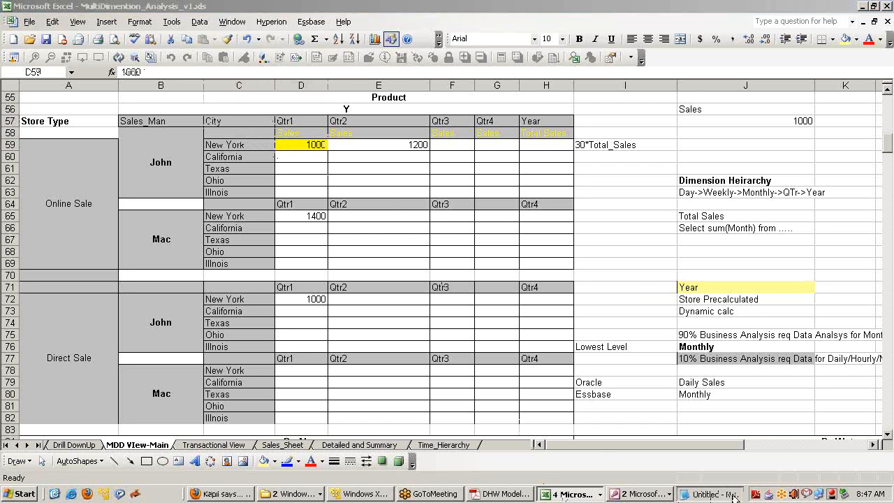
click(517, 295)
text(View)
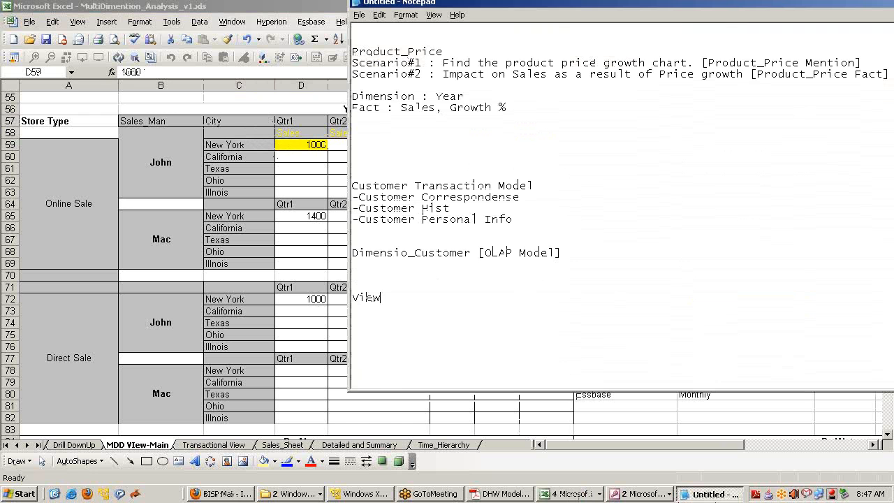
text(#1)
key(Return)
text(Time)
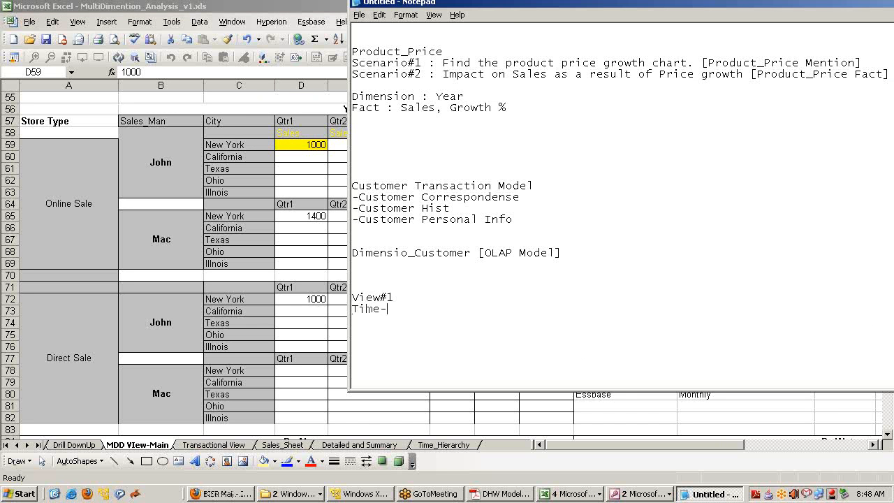
text(->Fact Q1->Sales)
key(BackSpace)
text(View#2 )
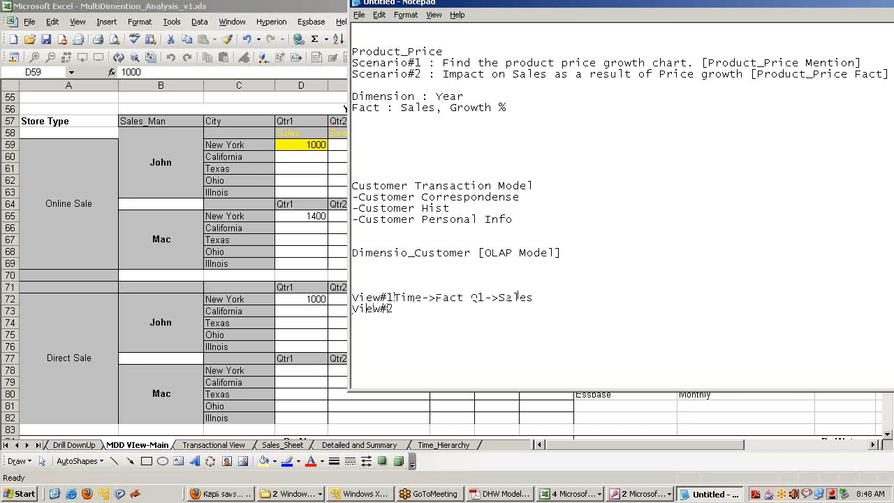
text(Sales)
text(_Mahahger)
text(-->Fac)
key(BackSpace)
key(BackSpace)
text(Sales)
key(BackSpace)
key(BackSpace)
key(BackSpace)
key(BackSpace)
key(BackSpace)
text(Fact John->Sales)
key(Return)
text(View#3 )
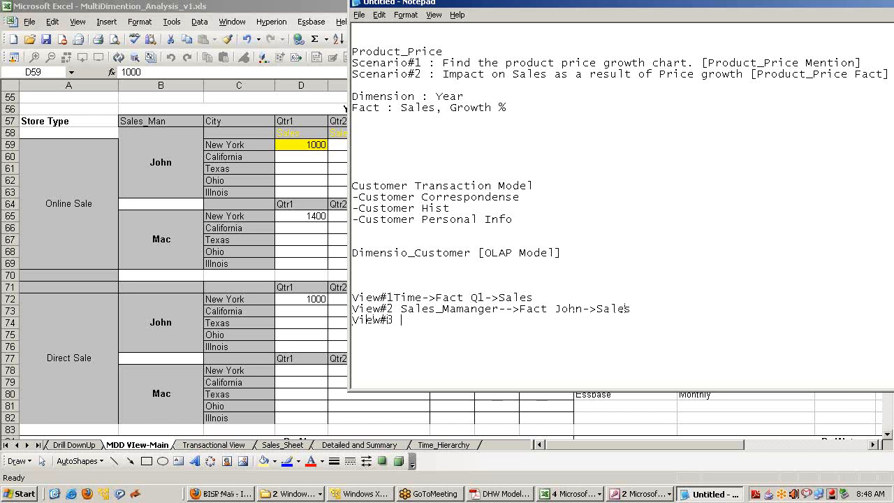
text(Store_Type->Sales Online_Store->S)
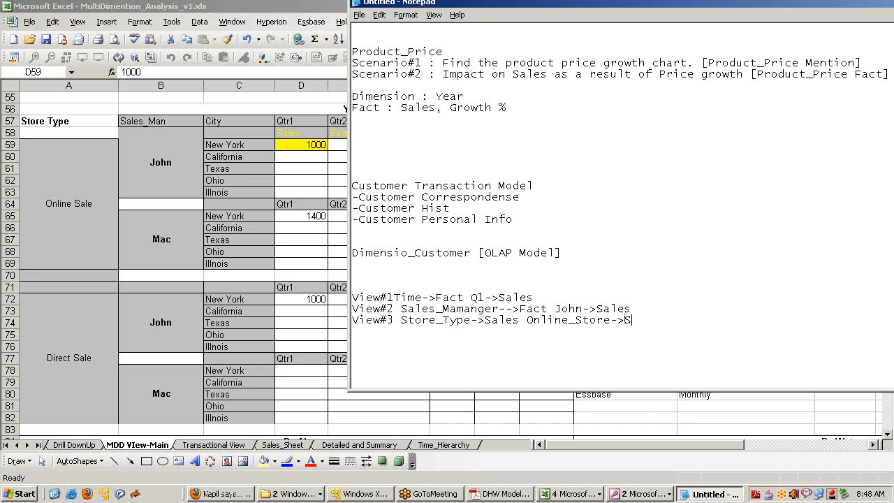
text(ales)
drag(661, 320, 498, 297)
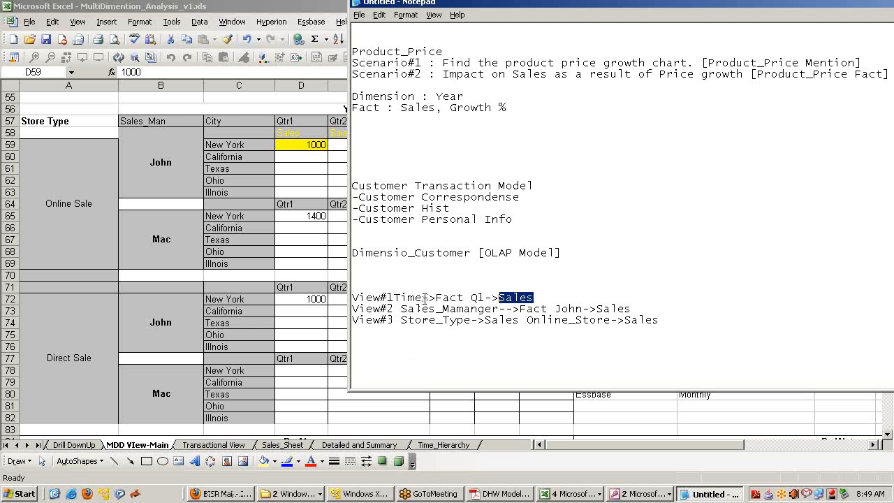
drag(399, 297, 485, 309)
click(499, 309)
drag(401, 320, 486, 320)
click(510, 333)
On the DHW Models slides, highlight 'additional perspective' and 'DIMENSIONAL TABLE' in the definitions
click(506, 493)
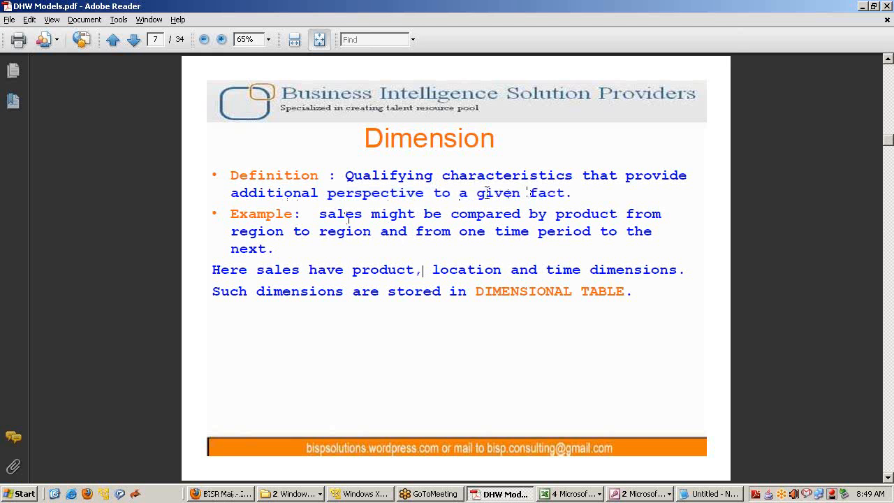
drag(231, 193, 559, 195)
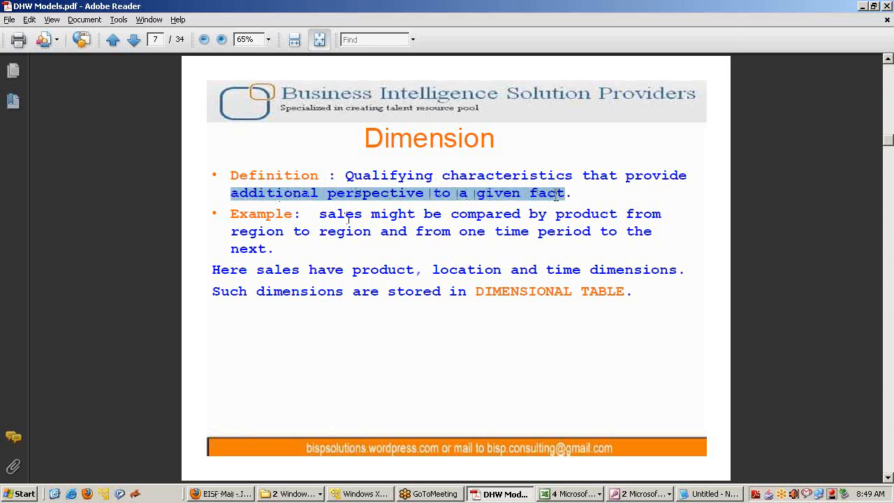
click(549, 209)
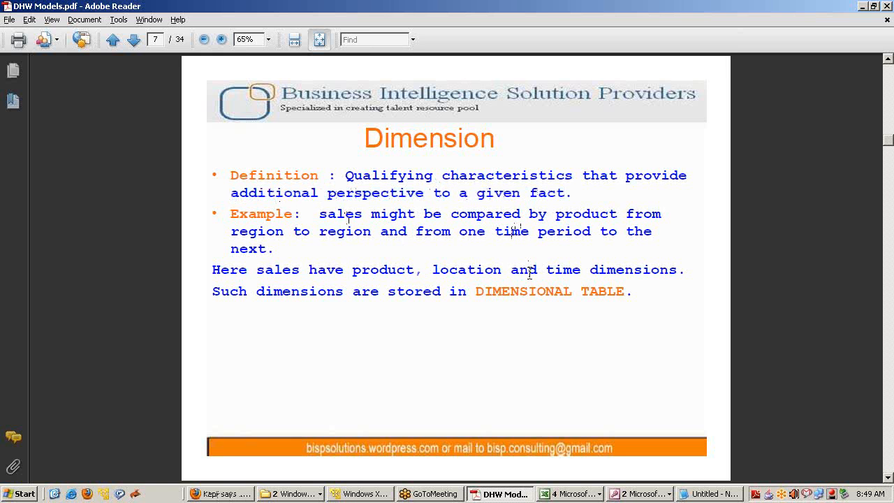
drag(476, 292, 626, 293)
scroll(625, 290, down, 2)
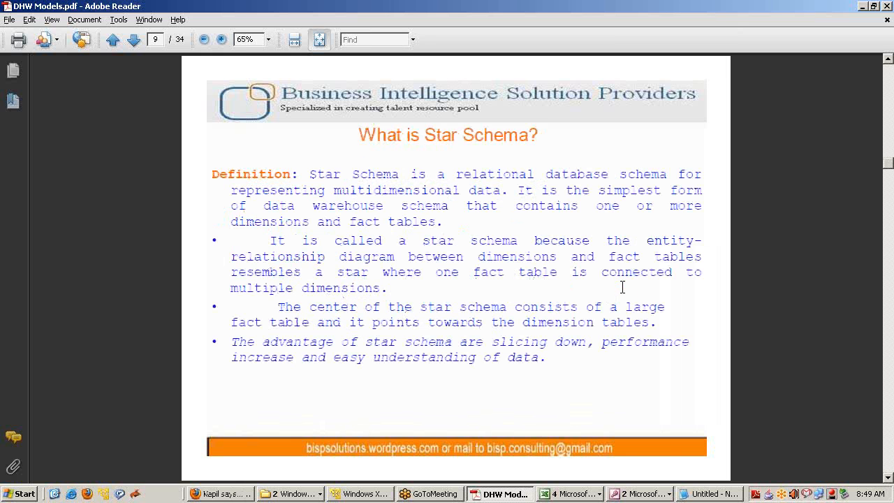
scroll(622, 286, up, 1)
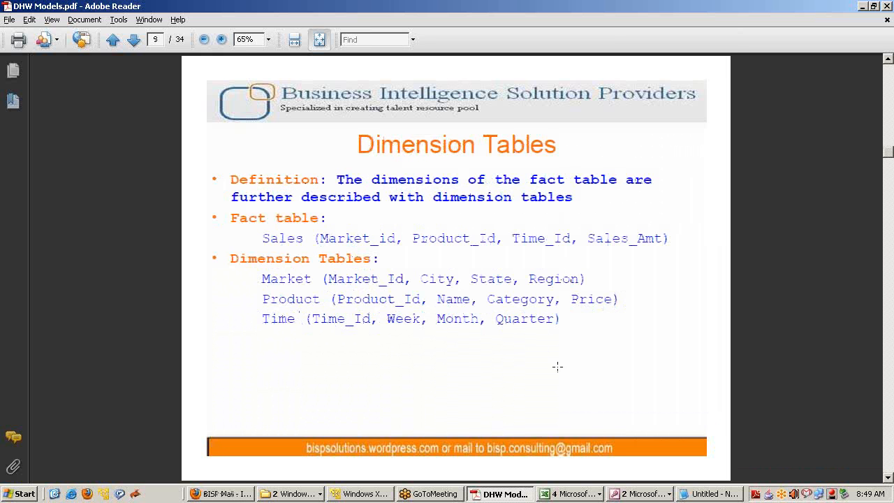
key(alt+Tab)
key(alt+Tab)
key(alt+Tab)
key(alt+Tab)
key(alt+Tab)
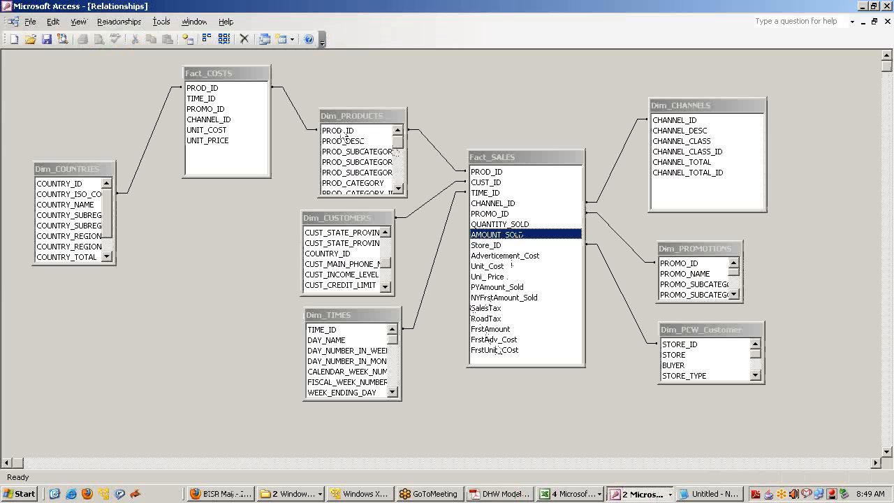
Move Dim_PRODUCTS up, then widen and lengthen it so full field names like PROD_ID show
drag(341, 118, 341, 62)
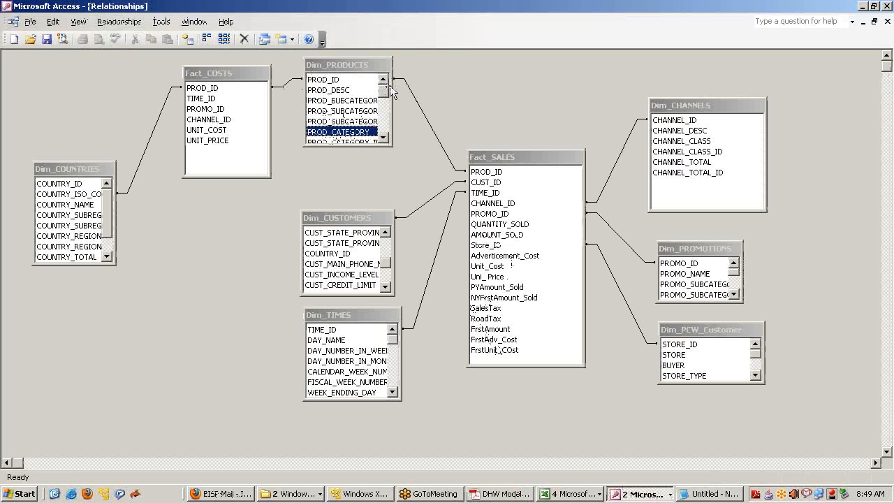
drag(392, 90, 416, 82)
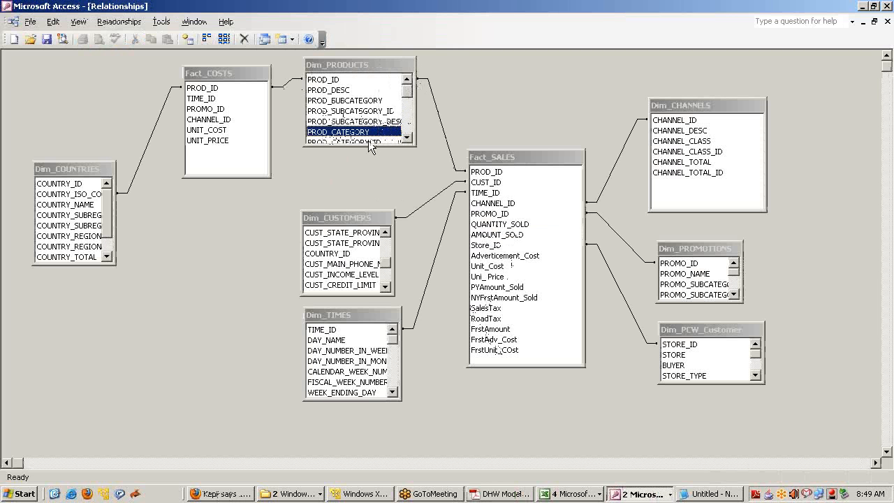
drag(368, 144, 368, 193)
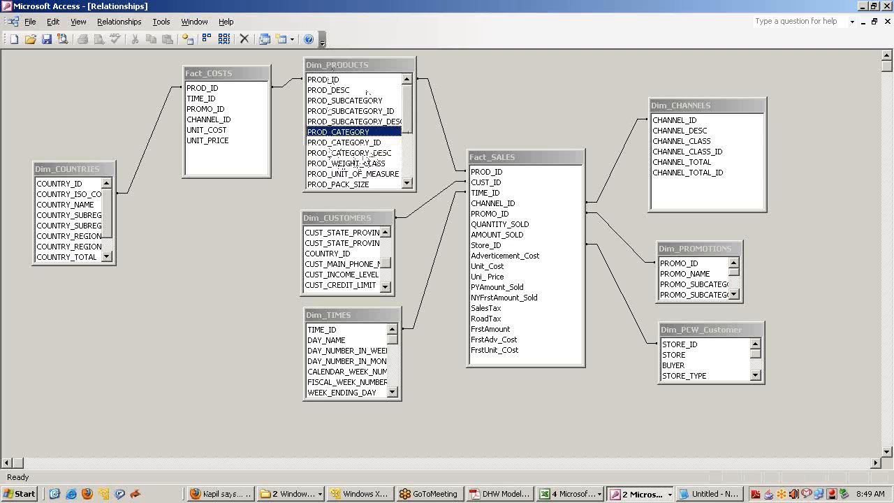
click(342, 81)
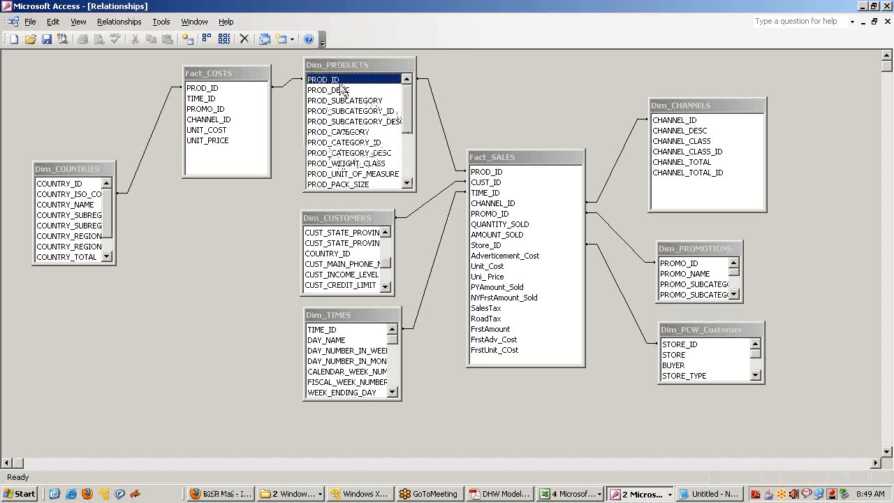
mouse_move(407, 101)
mouse_down()
mouse_move(408, 151)
mouse_move(408, 94)
mouse_up()
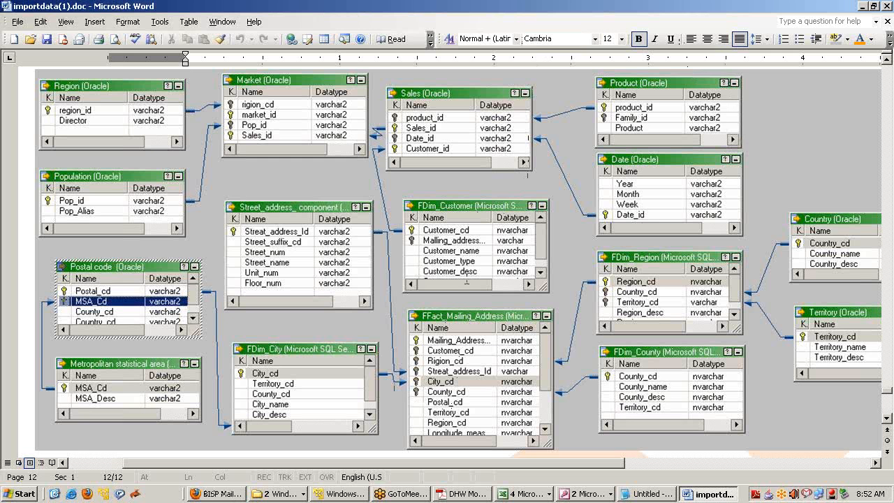
Select the Word table diagram, then return to the Access Relationships window
click(472, 341)
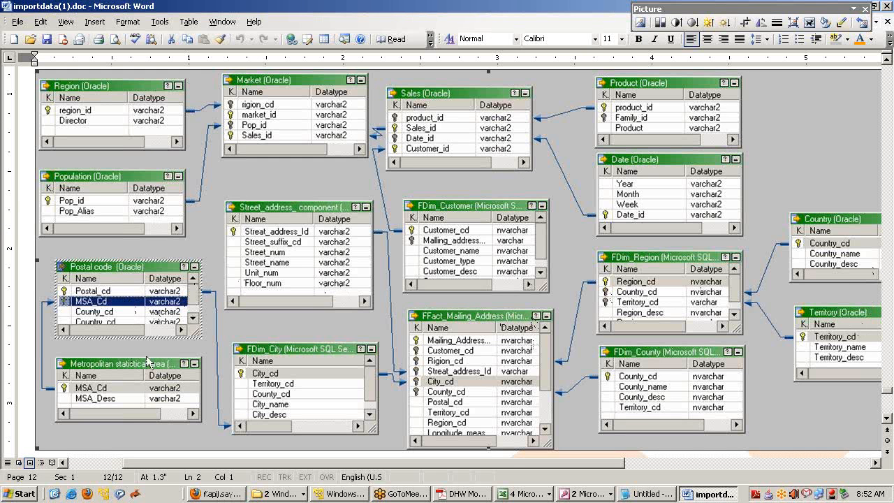
click(486, 496)
click(475, 494)
click(587, 494)
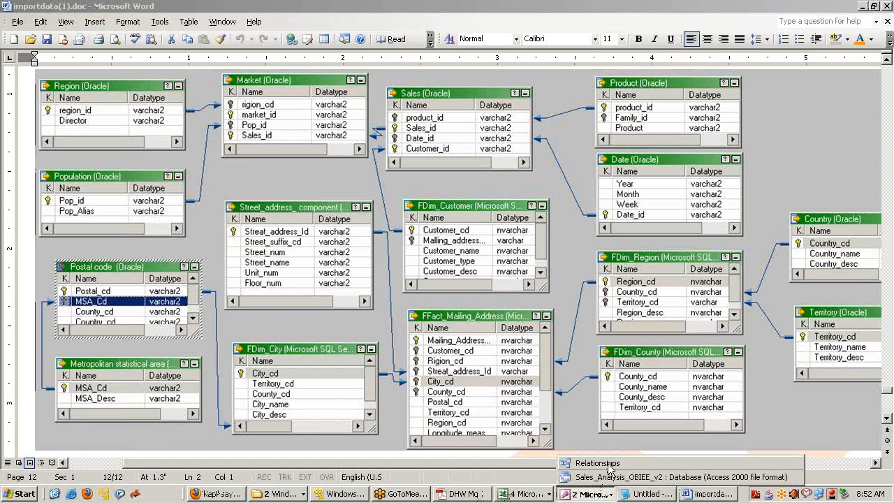
click(608, 463)
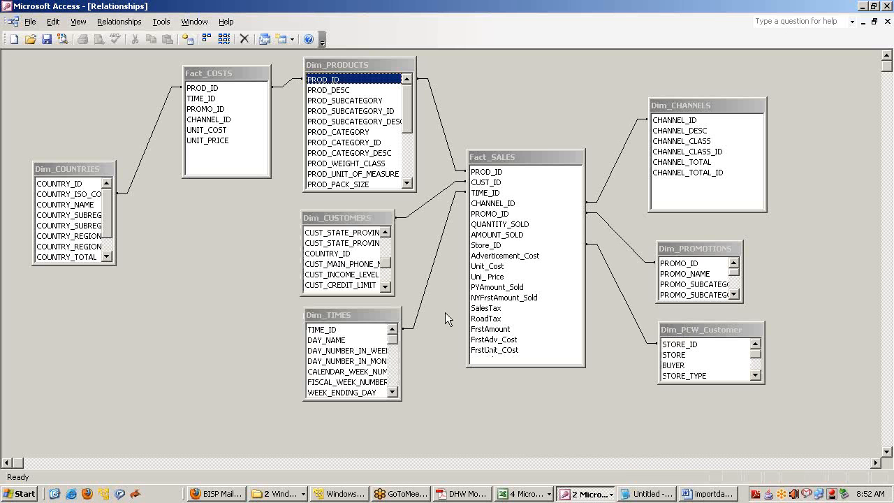
Move Dim_TIMES lower, then reposition Dim_CUSTOMERS and enlarge it to show more customer fields
click(368, 219)
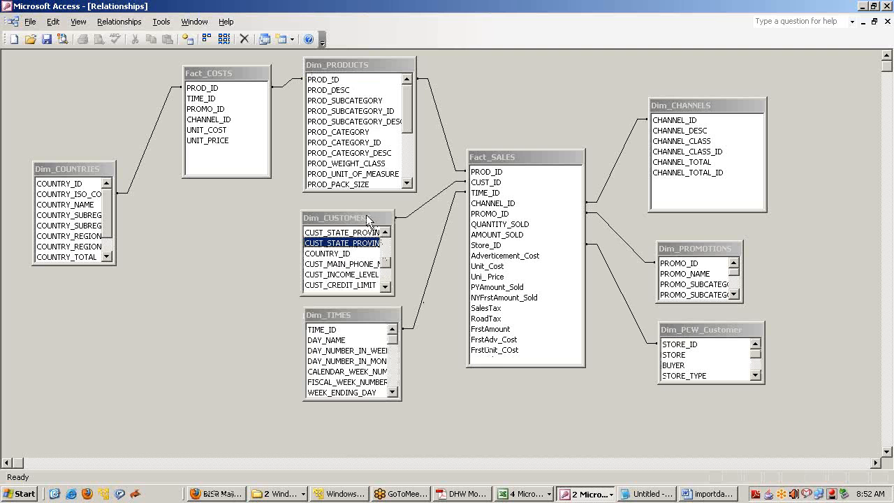
drag(360, 318, 368, 380)
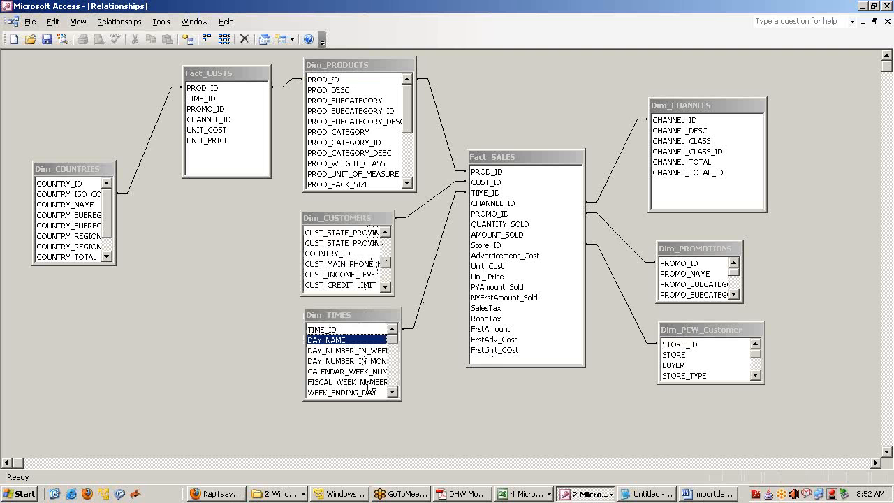
drag(341, 218, 326, 208)
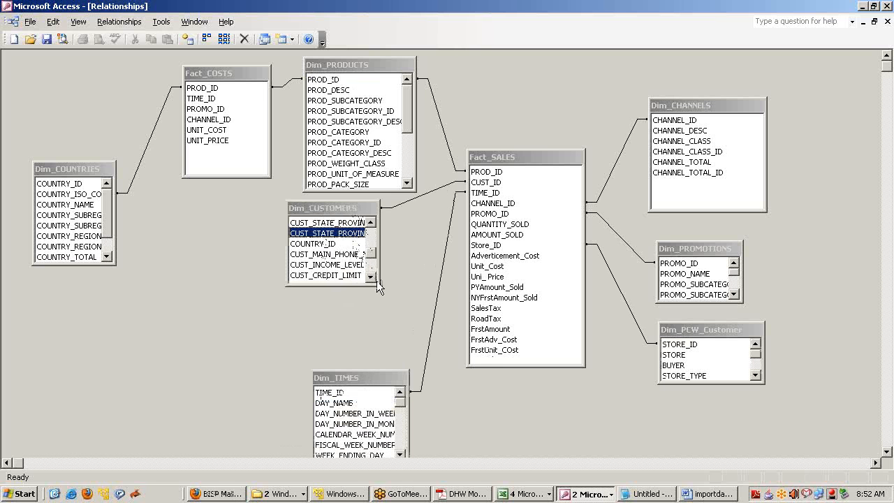
drag(386, 314, 393, 260)
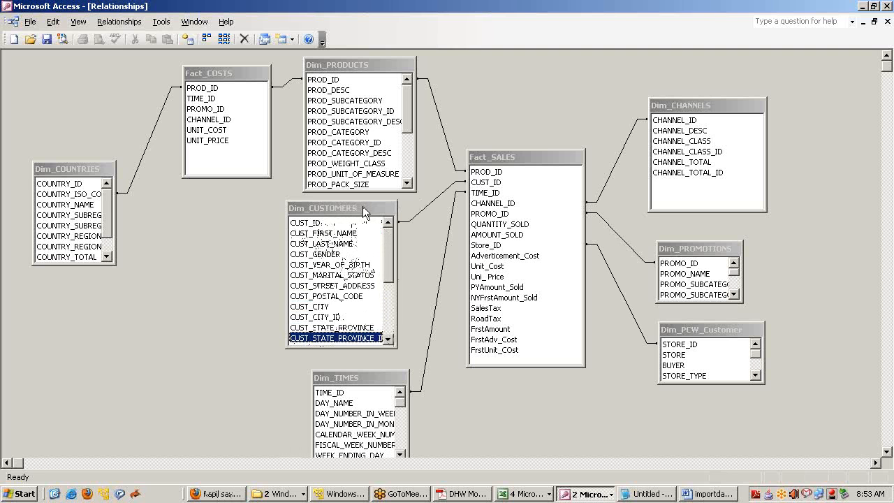
drag(362, 207, 365, 208)
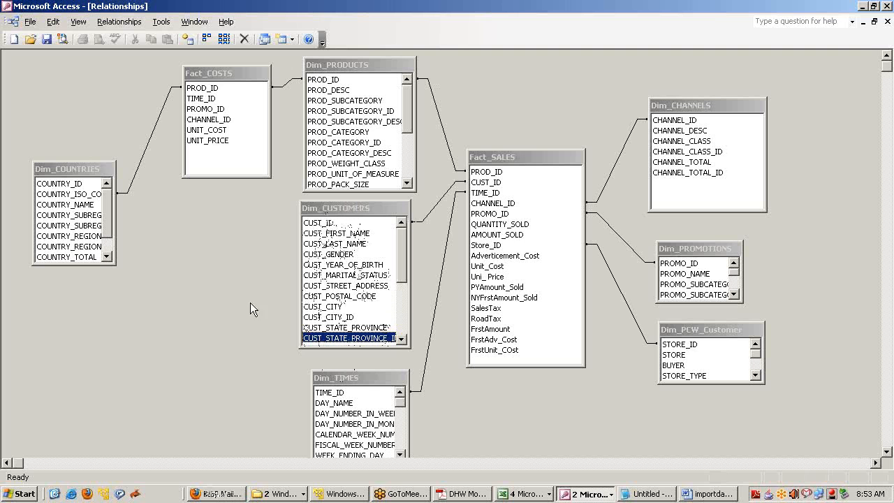
key(alt+Tab)
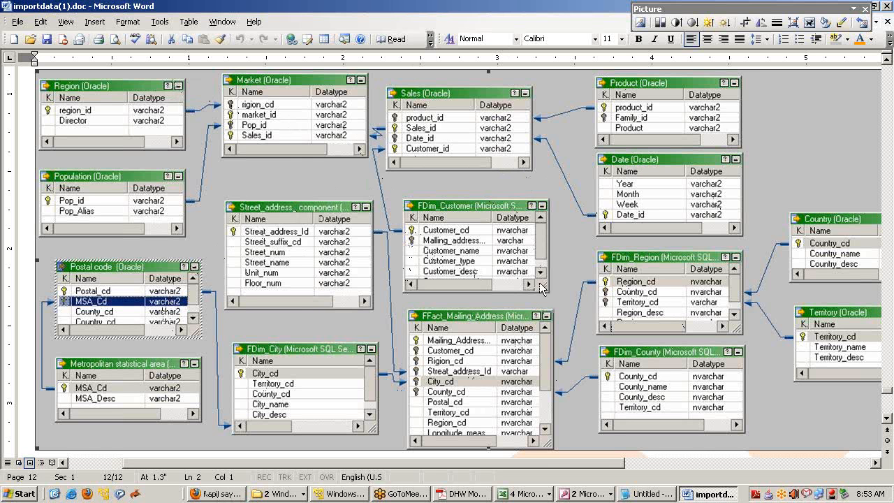
Bring the DHW Models.pdf Dimension Tables slide (page 8) to the front
click(466, 495)
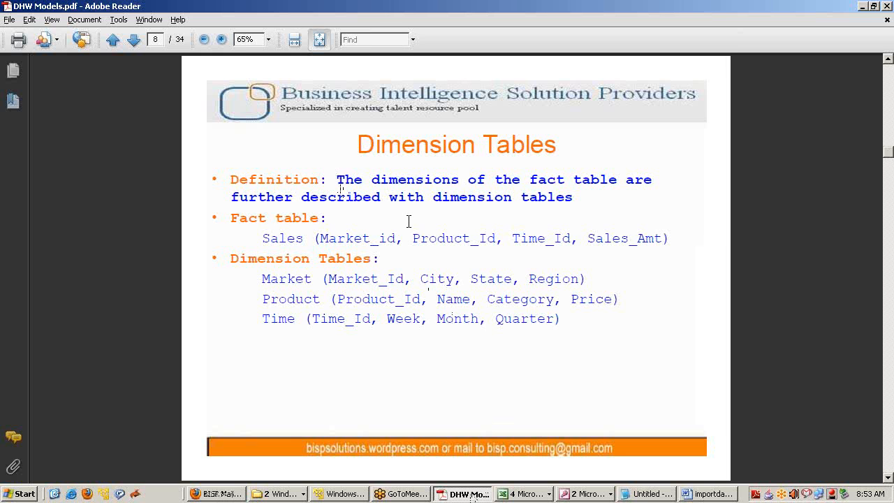
key(alt+Tab)
key(alt+Tab)
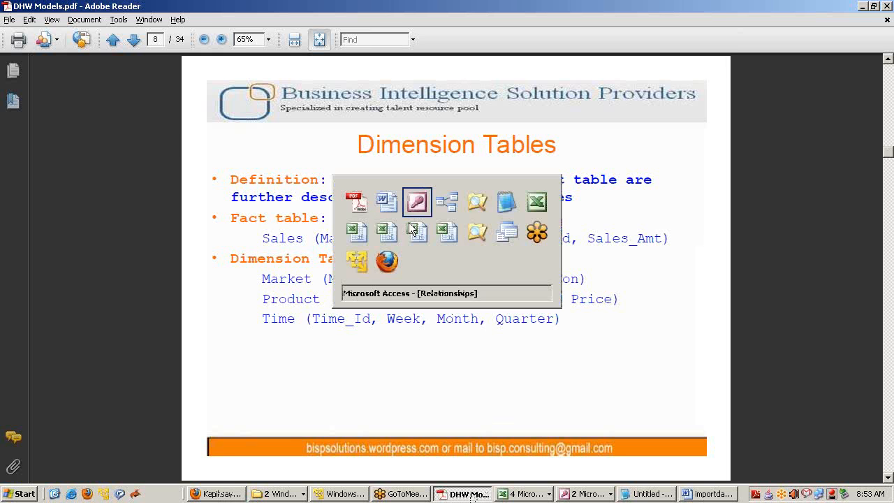
Nudge Dim_TIMES up-left, note PROD_ID and CHANNEL_CLASS, then move to the 'What is Star Schema?' slide
click(368, 377)
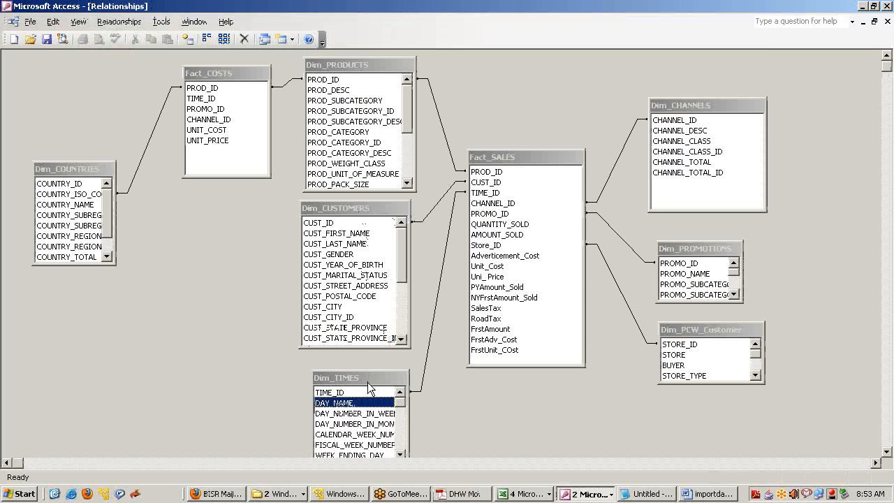
drag(363, 375, 360, 366)
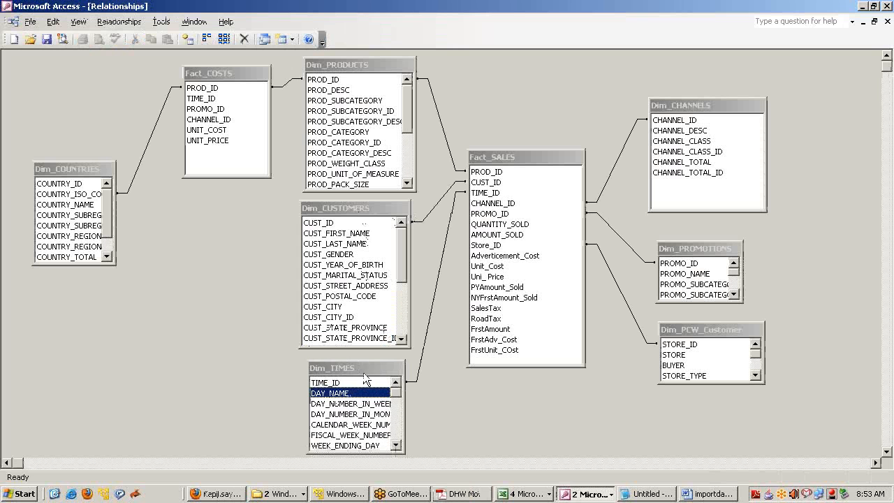
click(345, 62)
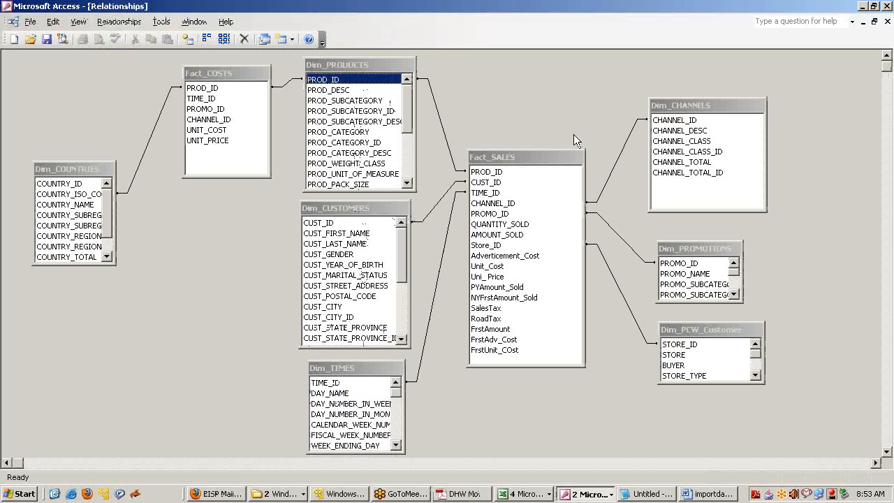
click(681, 140)
key(alt+Tab)
scroll(475, 241, down, 2)
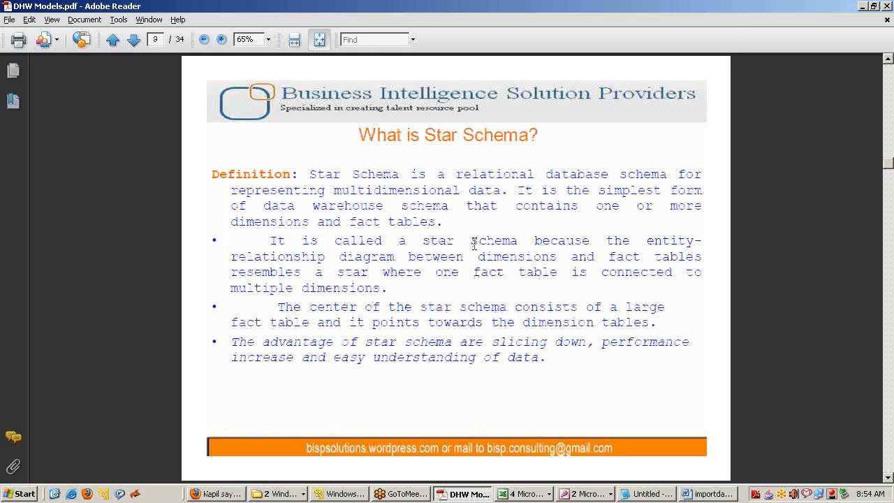